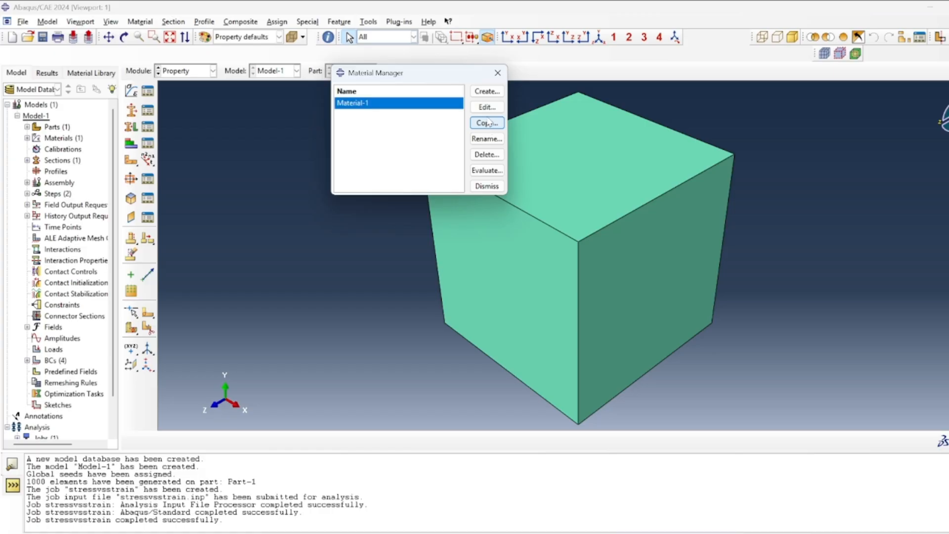
Step: Review the elastic constants and the plastic yield stress data of Material-1
left_click(488, 107)
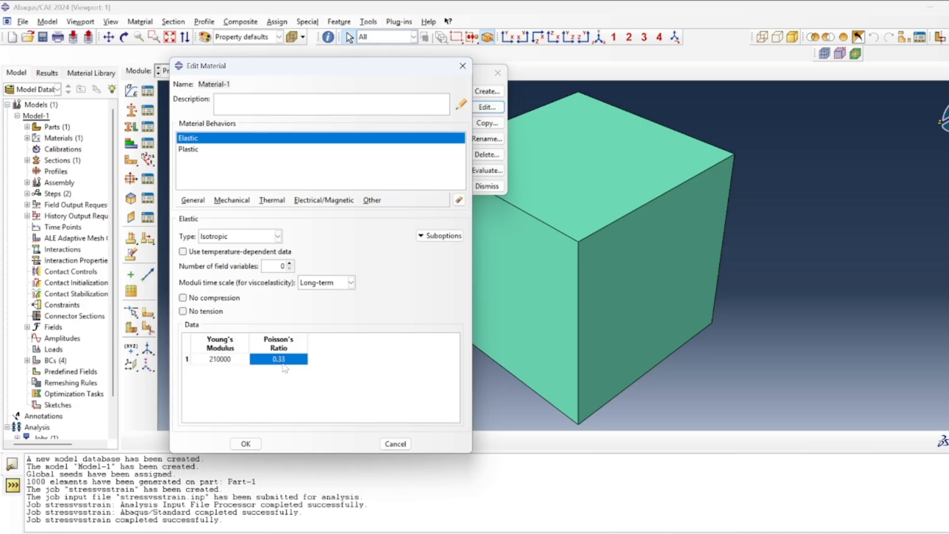
left_click(195, 150)
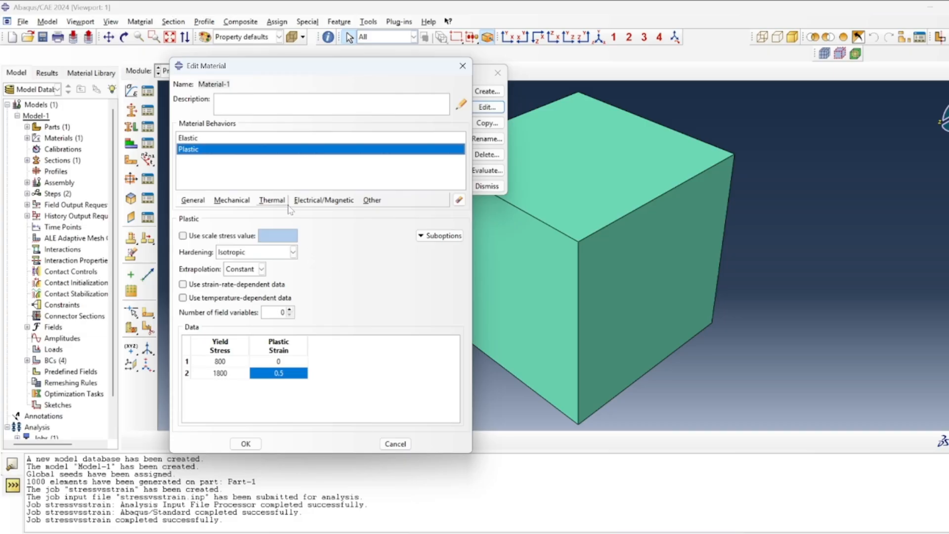
left_click(246, 444)
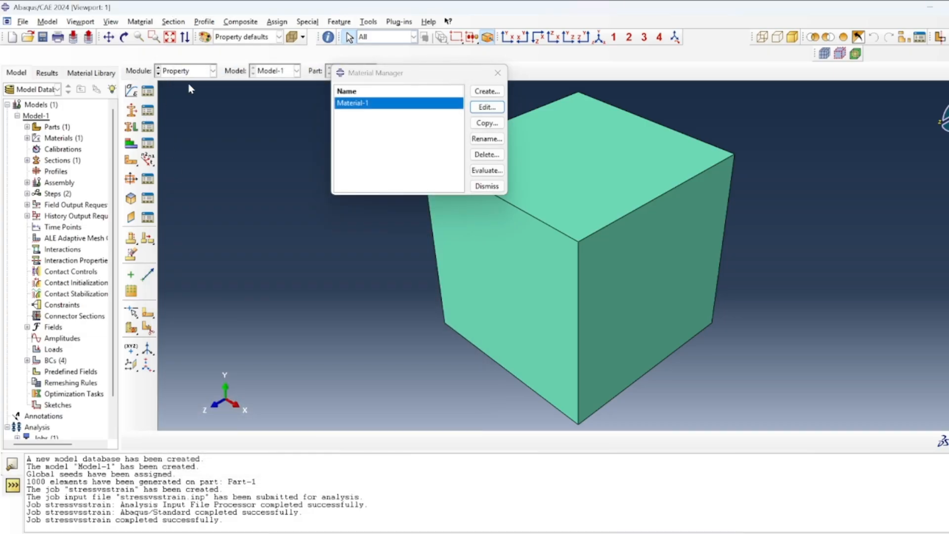
Step: Review the basic and incrementation settings of the static analysis step Step-1
left_click(212, 70)
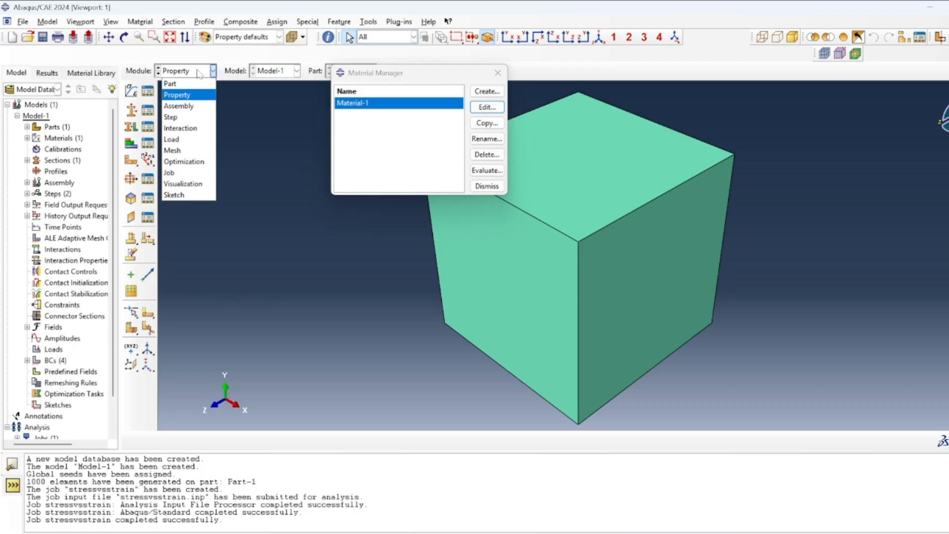
left_click(181, 118)
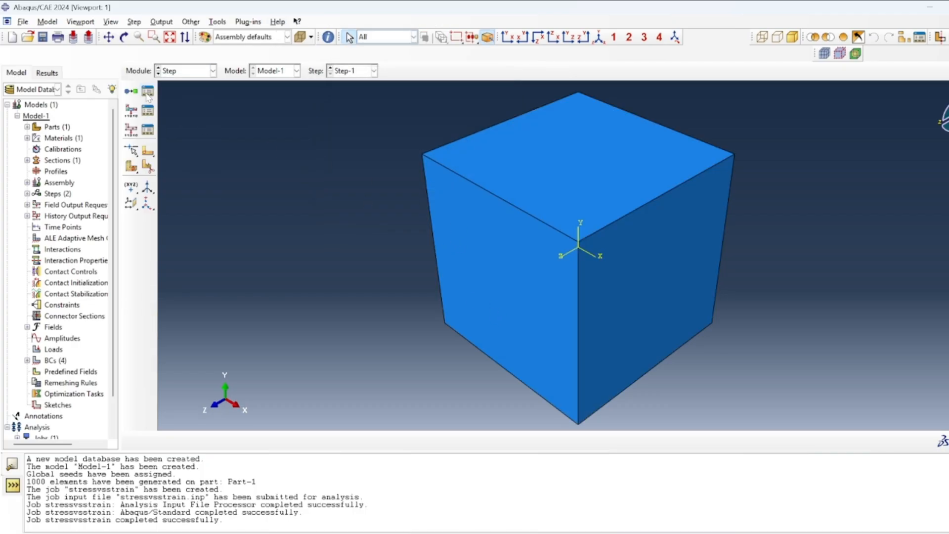
left_click(147, 91)
double_click(235, 183)
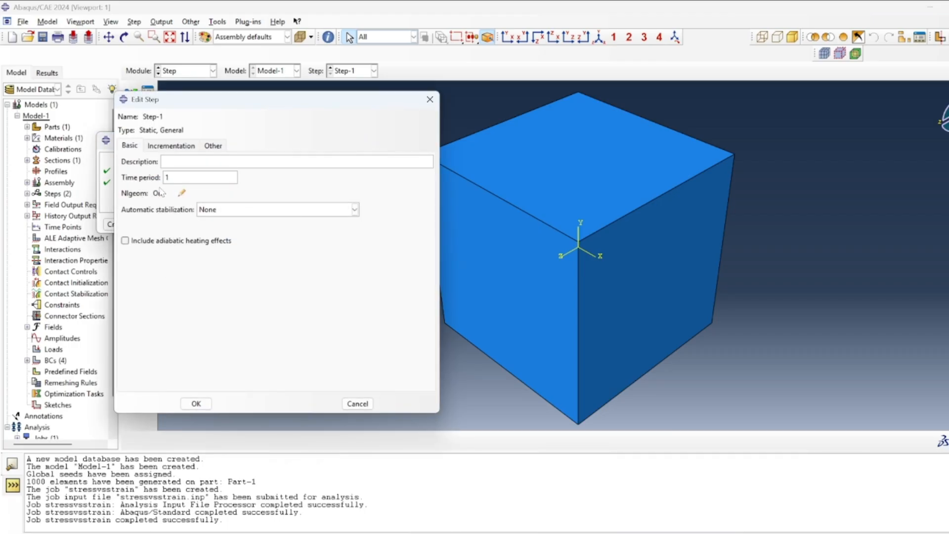
left_click(167, 147)
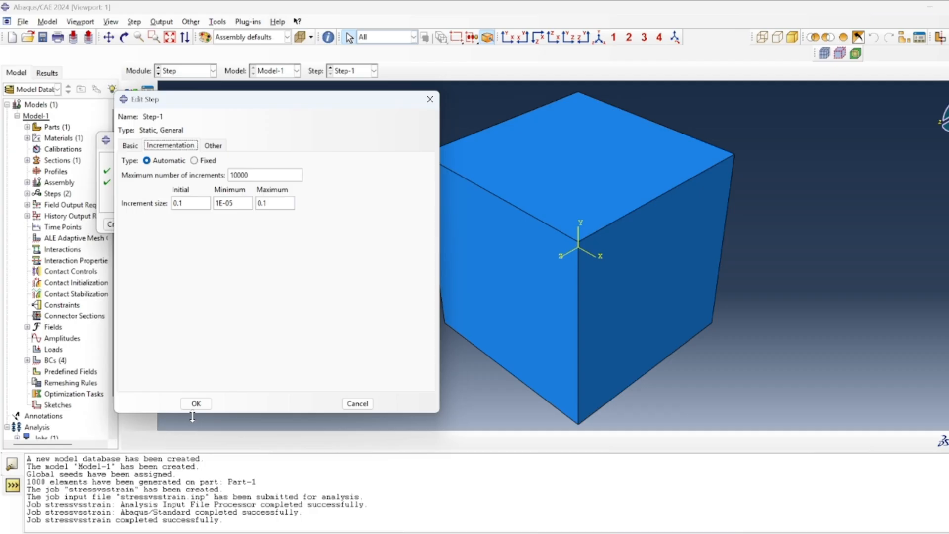
left_click(196, 403)
Step: Inspect the boundary conditions on the assembly in the Load module and the global seed settings of Part-1 in the Mesh module
left_click(188, 72)
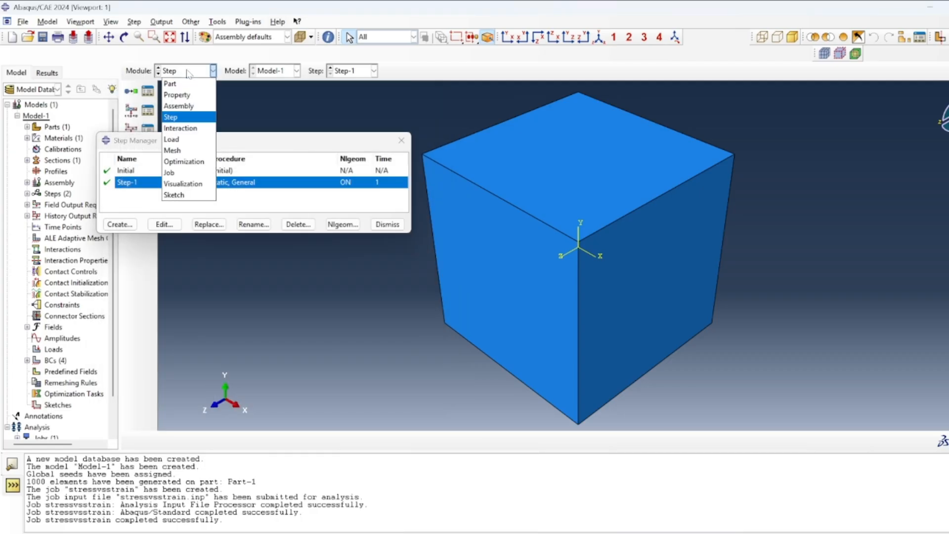
left_click(173, 139)
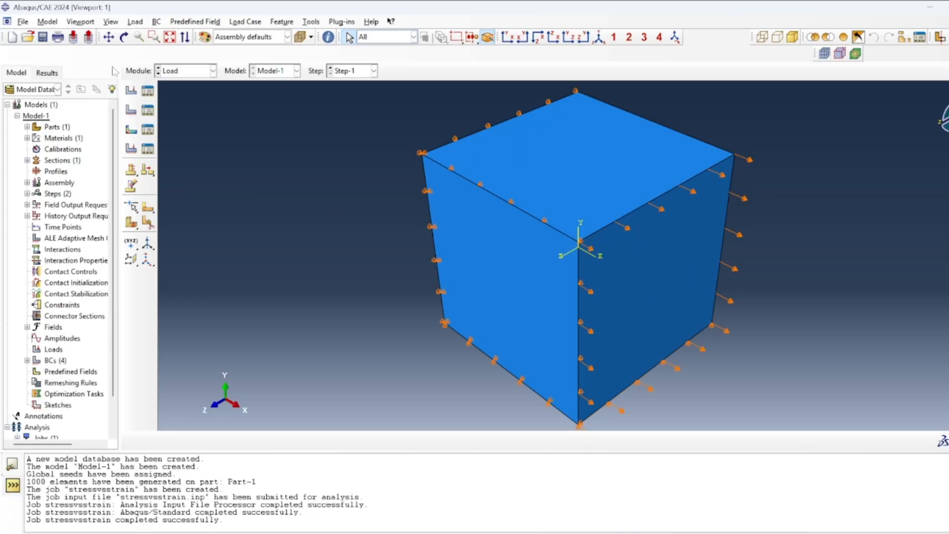
left_click(180, 72)
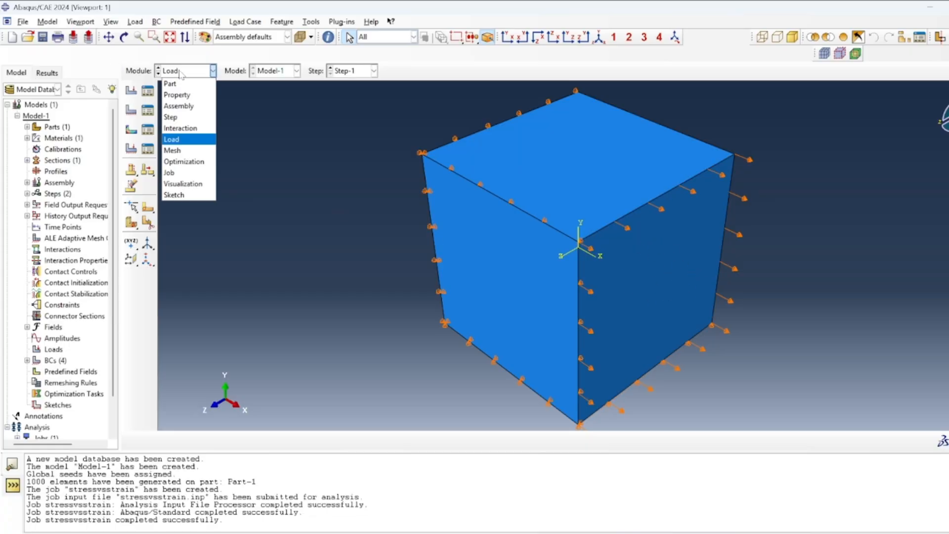
left_click(172, 150)
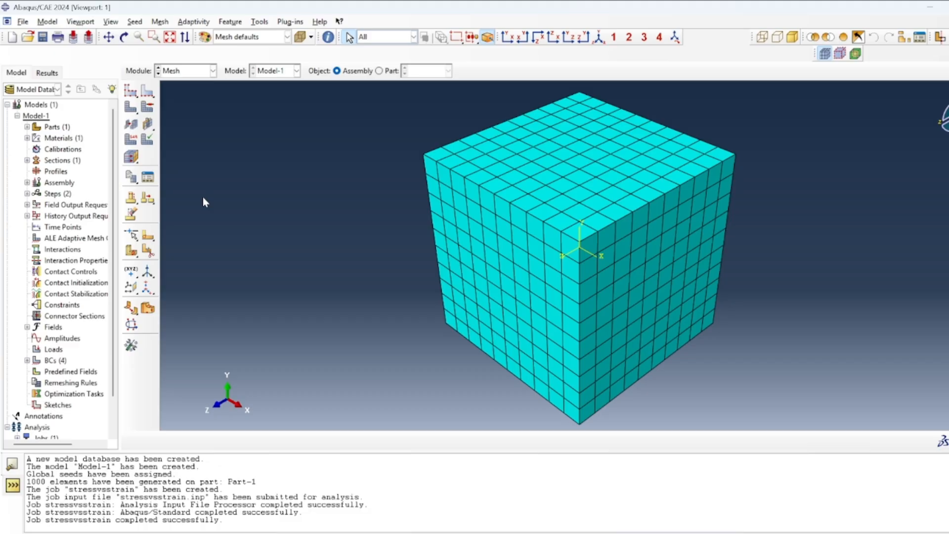
left_click(131, 92)
left_click(500, 297)
left_click(379, 71)
left_click(131, 92)
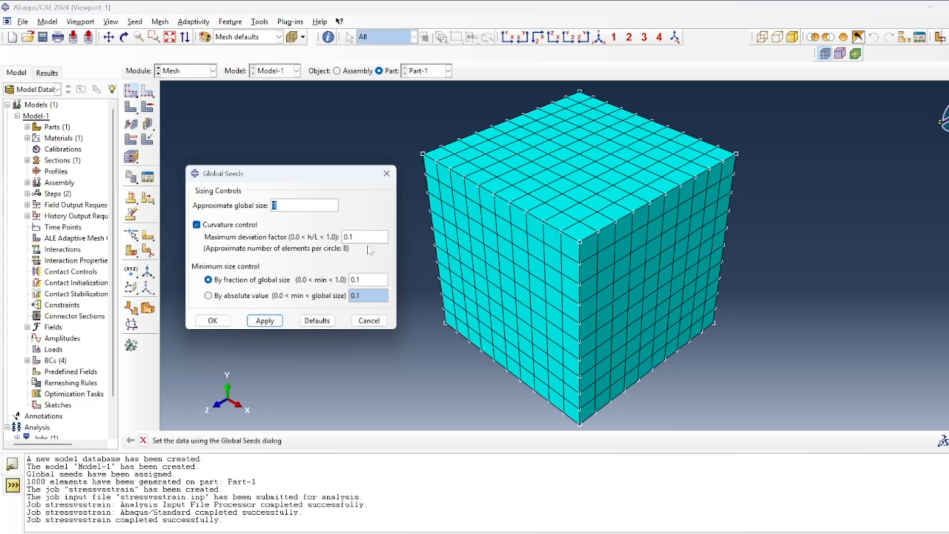
left_click(213, 320)
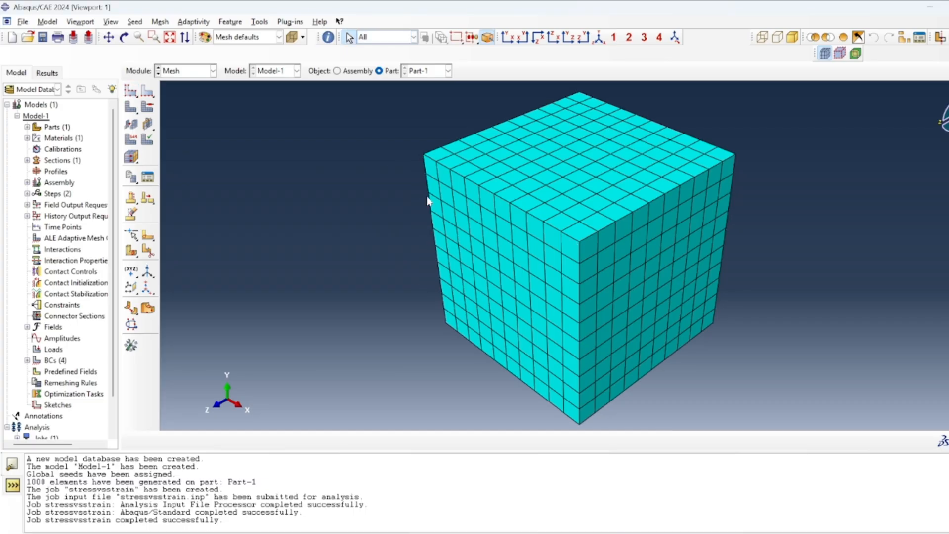
left_click(579, 260)
Step: Open the results of the stressvsstrain job and plot the Mises stress contours on the deformed shape
left_click(193, 73)
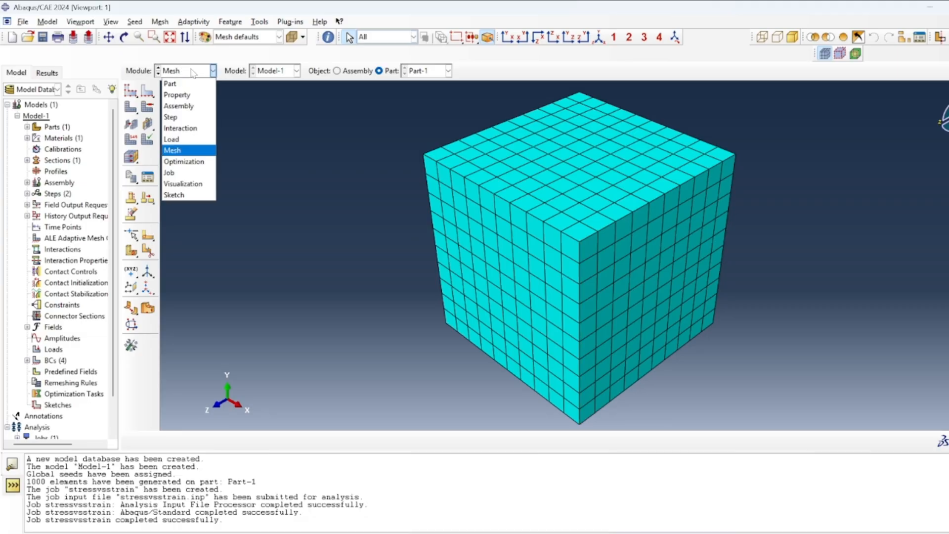
left_click(177, 172)
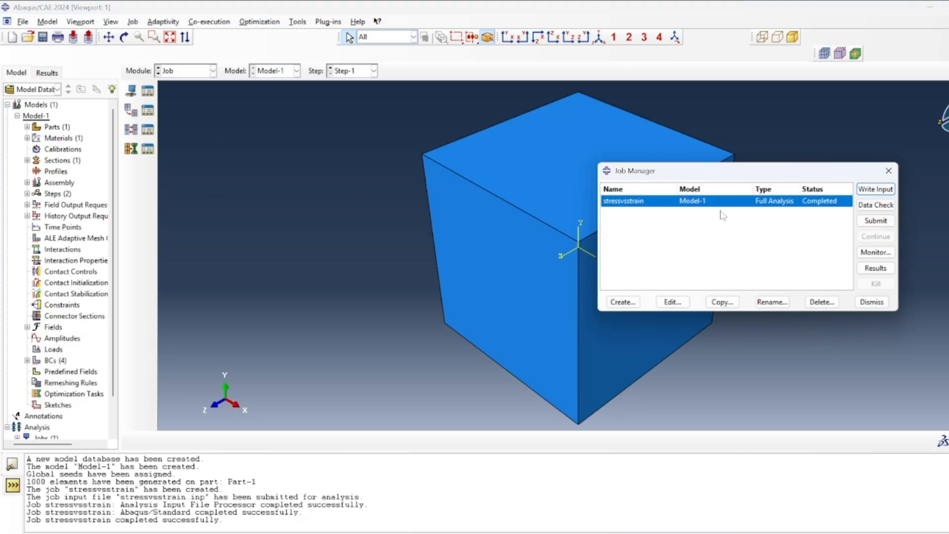
left_click(876, 268)
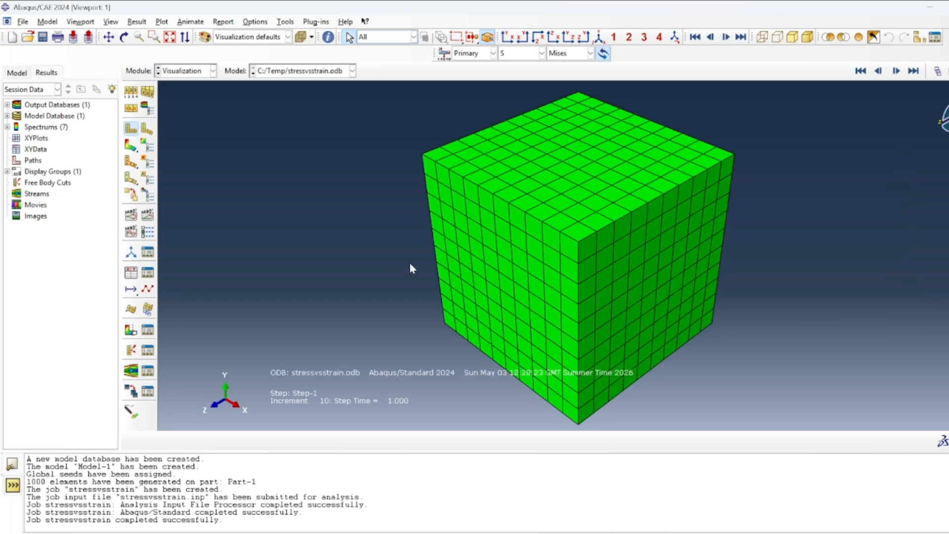
left_click(129, 146)
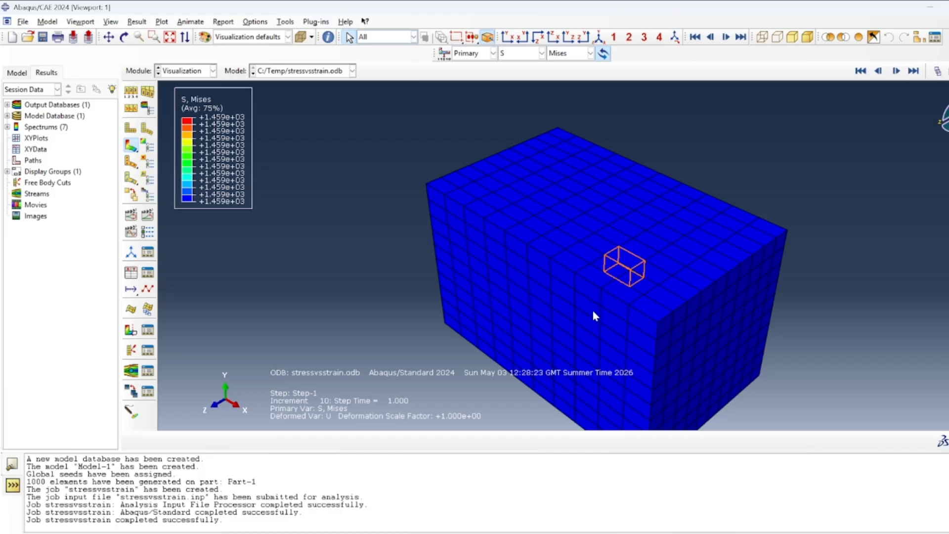
Step: Remove the elements in the +X half of the block from the displayed group, picking them in the XY view, and return to isometric view
left_click(170, 37)
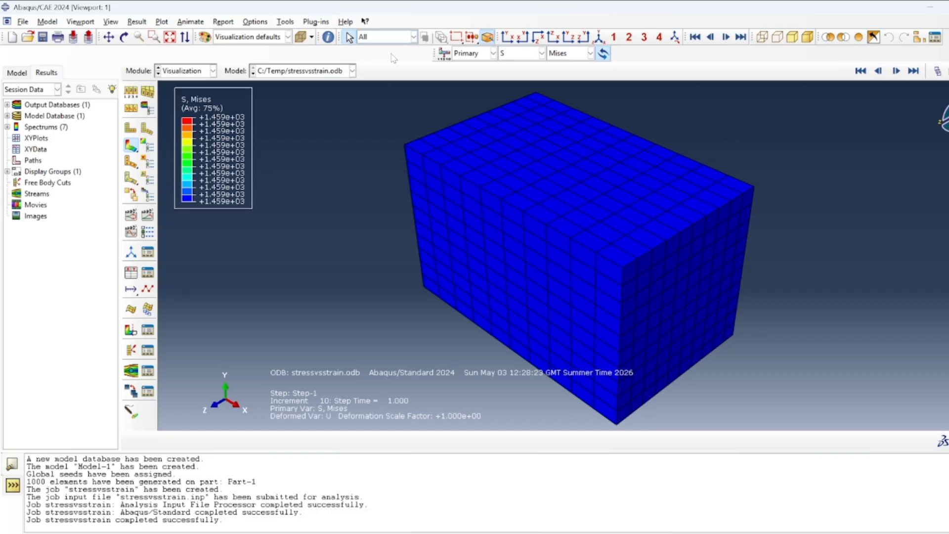
left_click(509, 39)
left_click(918, 37)
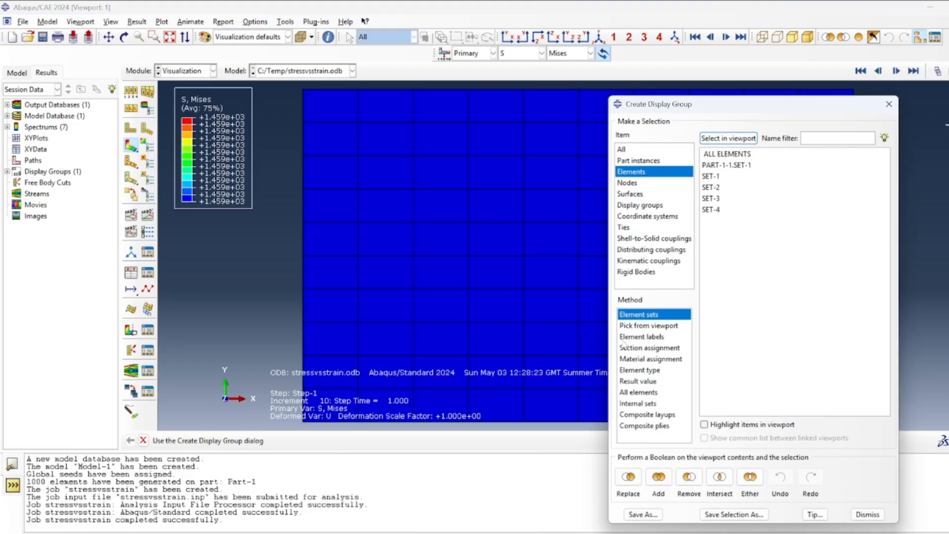
left_click(640, 326)
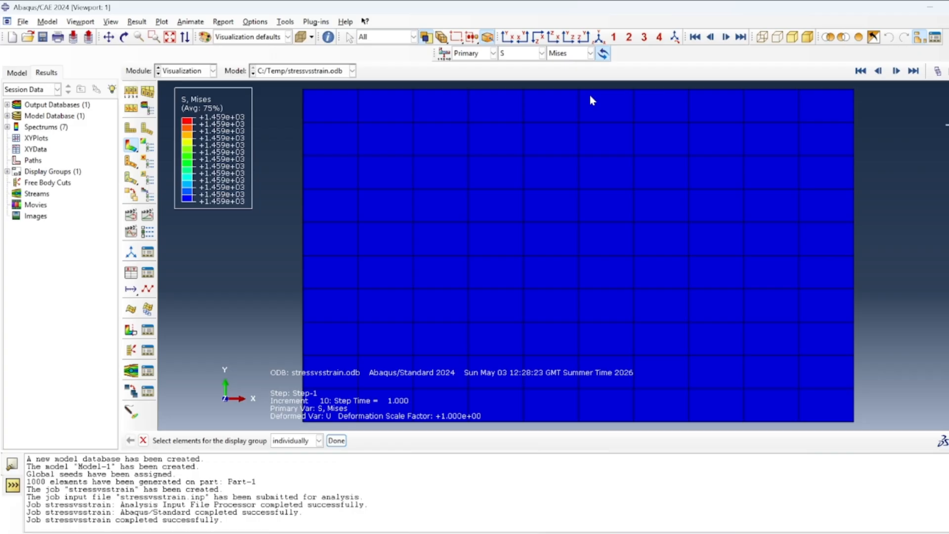
left_click_drag(597, 88, 883, 435)
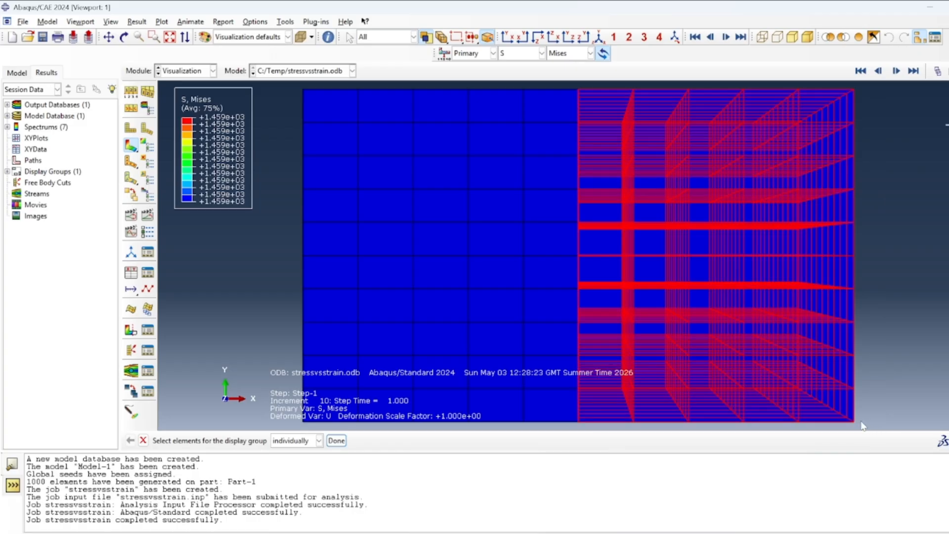
left_click(336, 441)
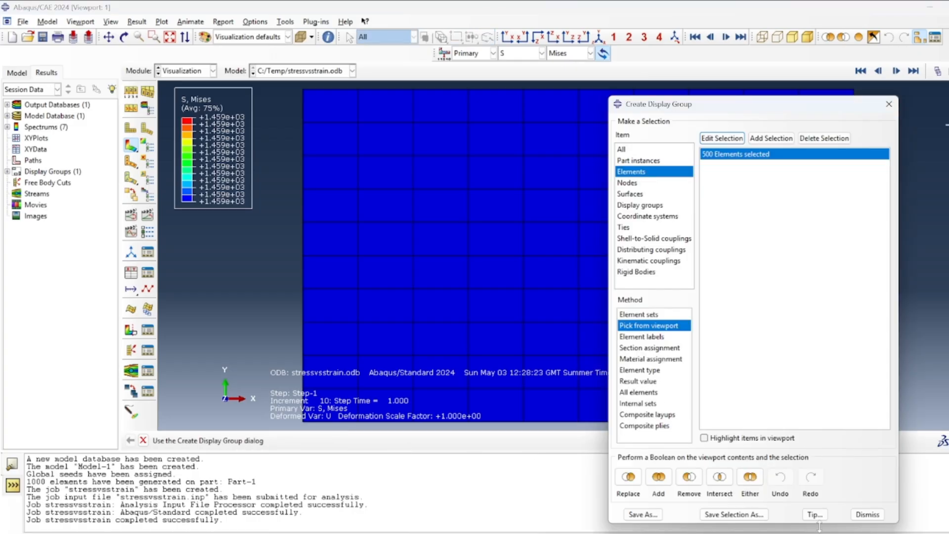
left_click(688, 477)
left_click(867, 515)
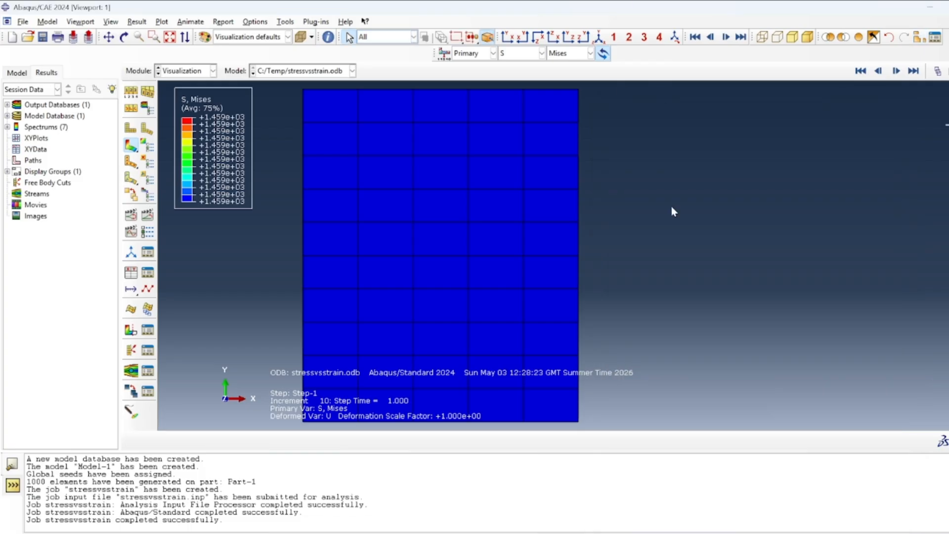
left_click(599, 37)
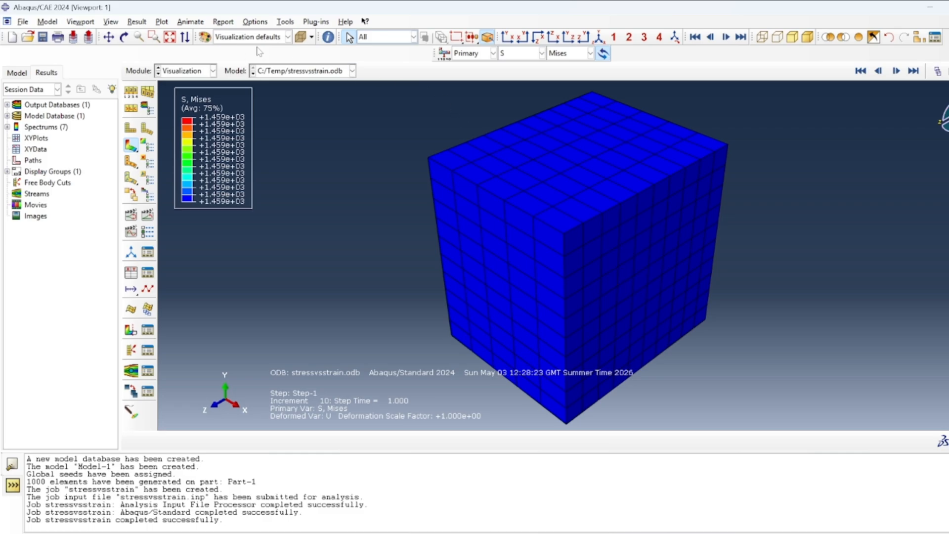
Step: Start creating XY data from ODB field output through the XY Data Manager
left_click(249, 25)
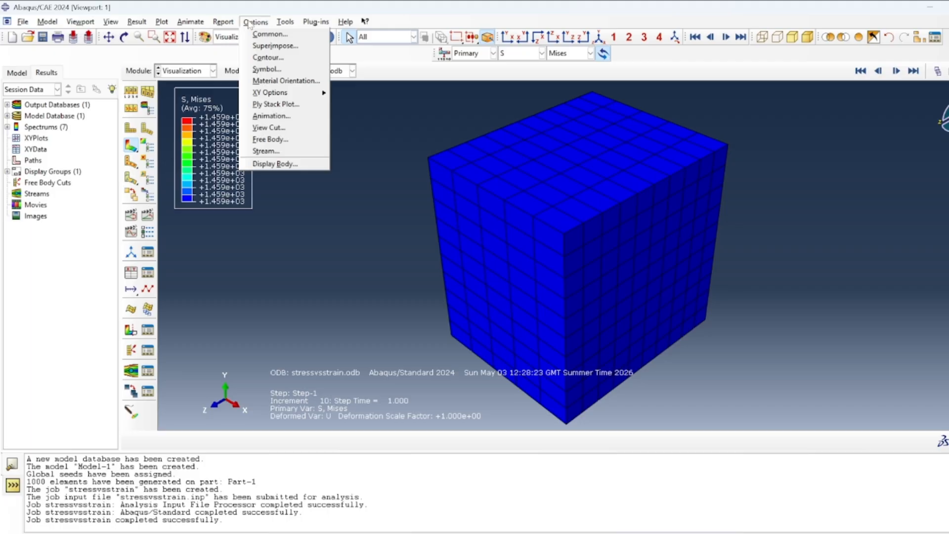
mouse_move(295, 81)
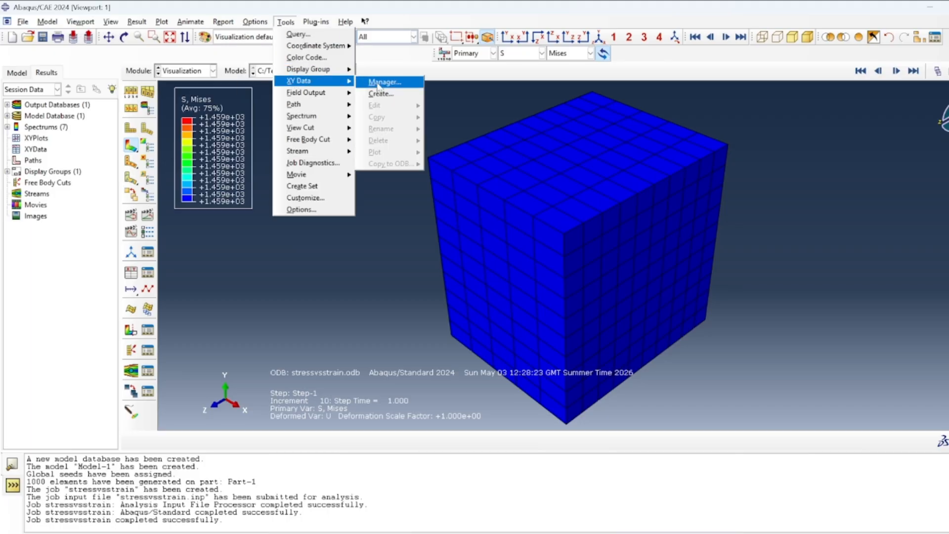
left_click(385, 85)
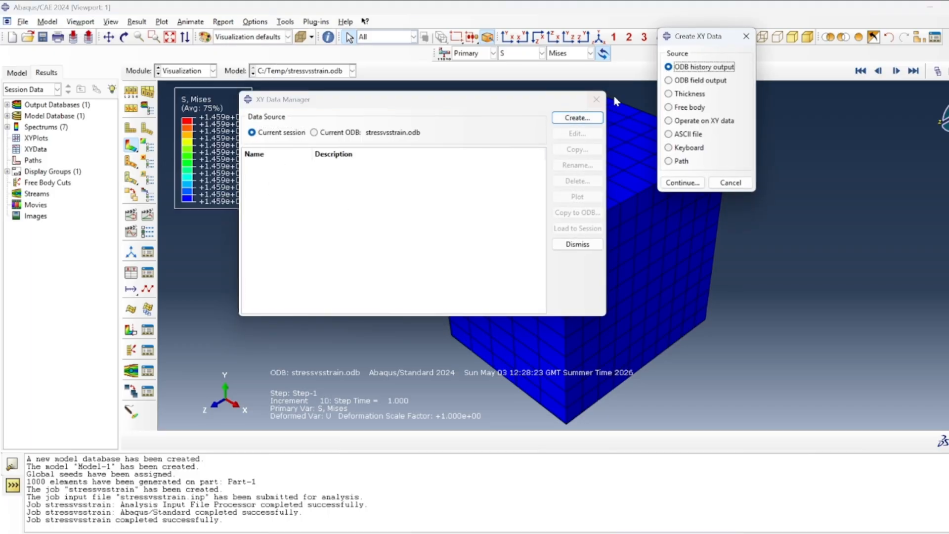
left_click(691, 81)
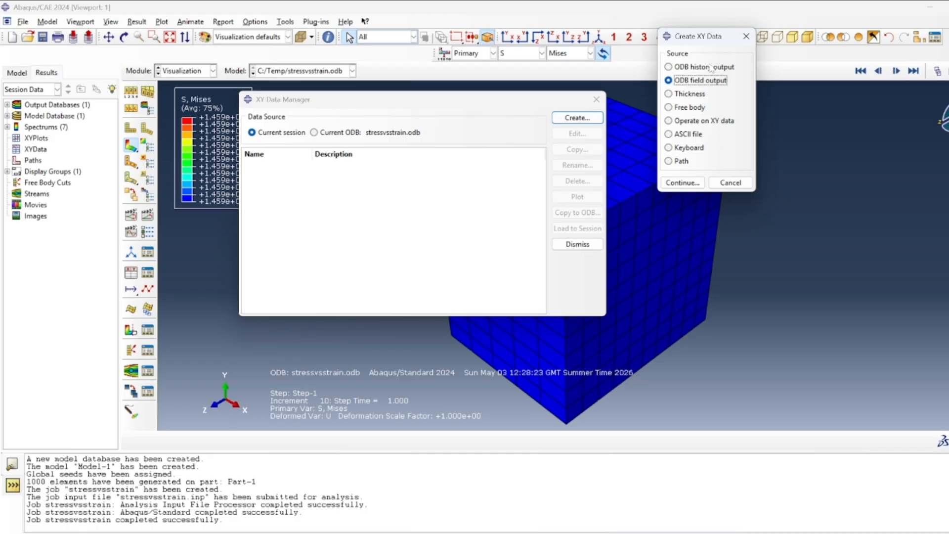
left_click(674, 183)
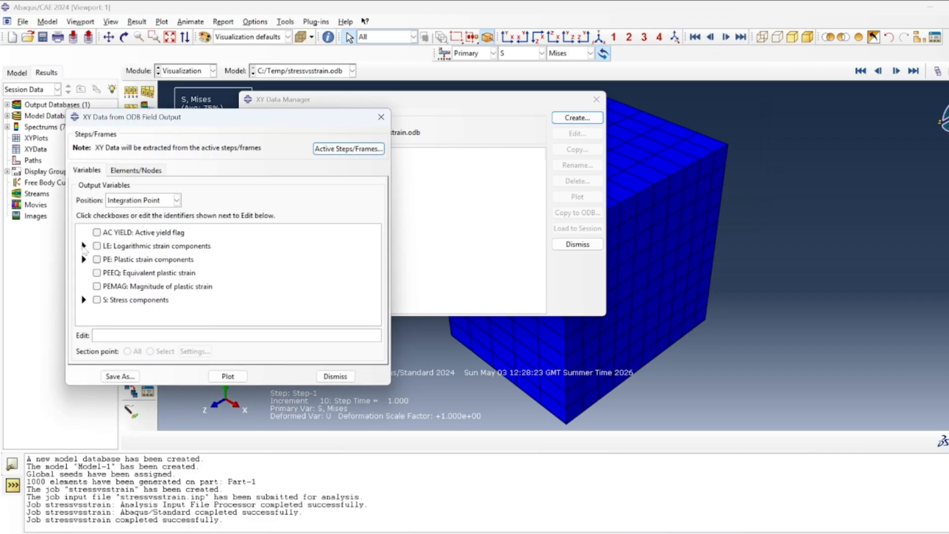
Step: Select the logarithmic strain component LE11 and the stress component S11 as output variables for the XY data
left_click(84, 246)
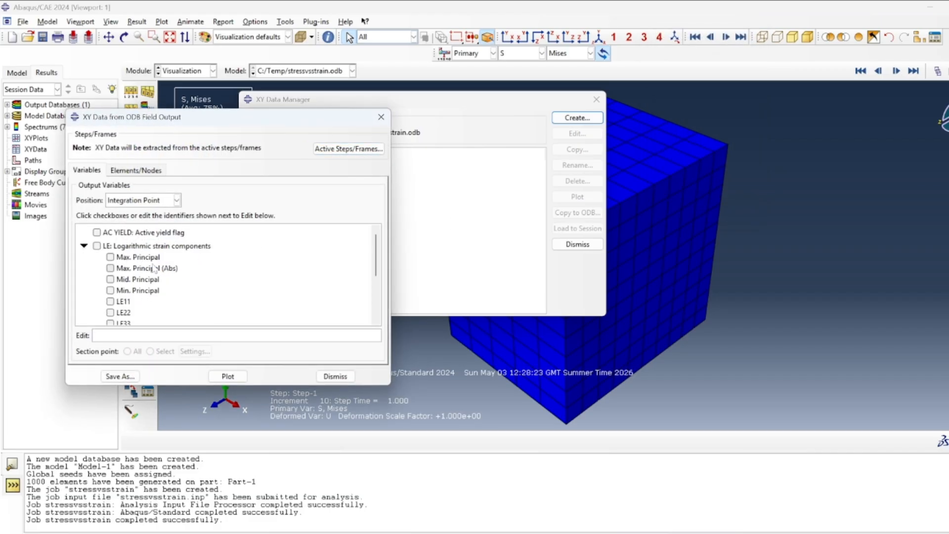
scroll(154, 268, "down", 3)
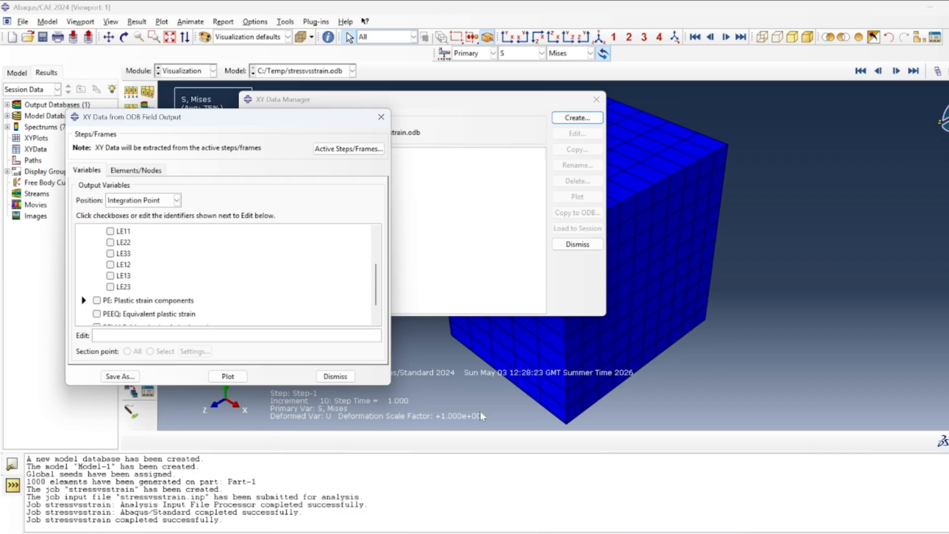
left_click(110, 231)
scroll(242, 280, "down", 2)
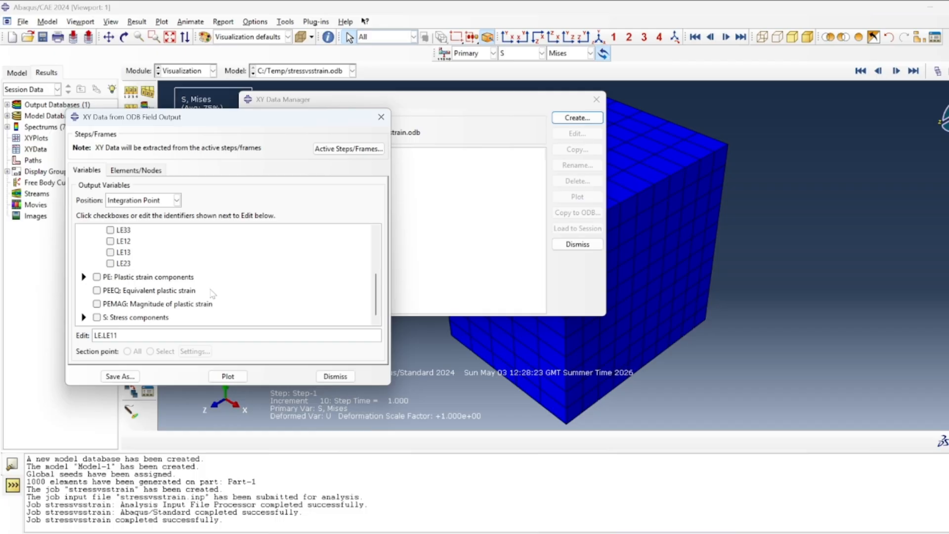
left_click(84, 317)
scroll(170, 286, "down", 1)
scroll(153, 289, "down", 3)
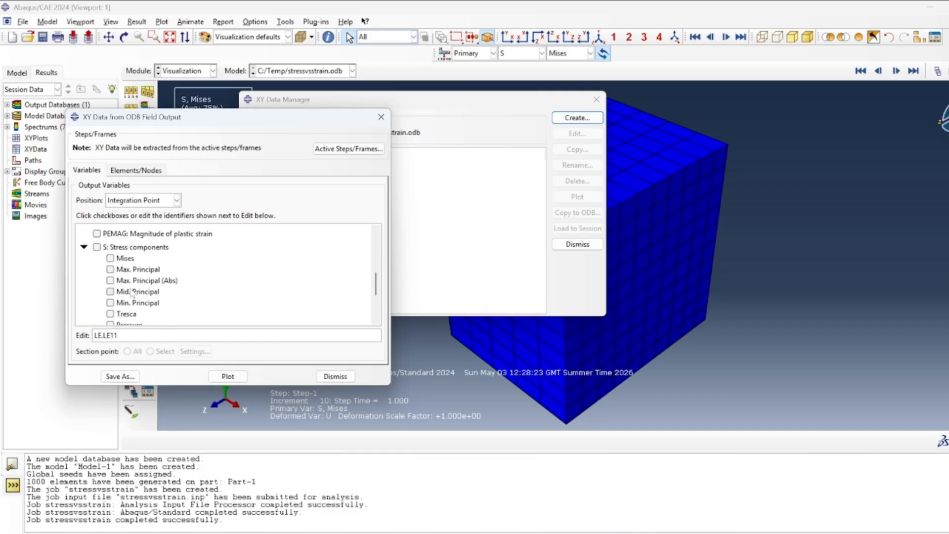
left_click(111, 276)
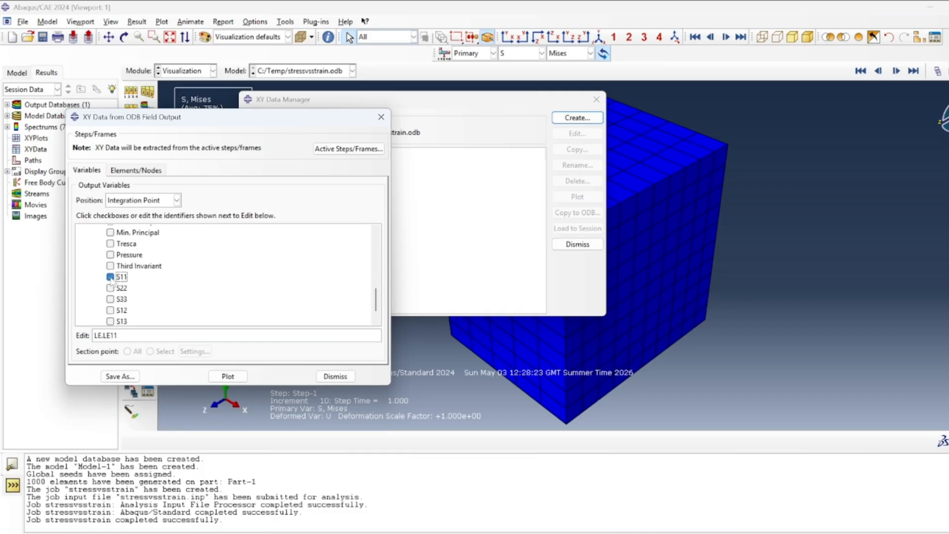
scroll(262, 299, "up", 6)
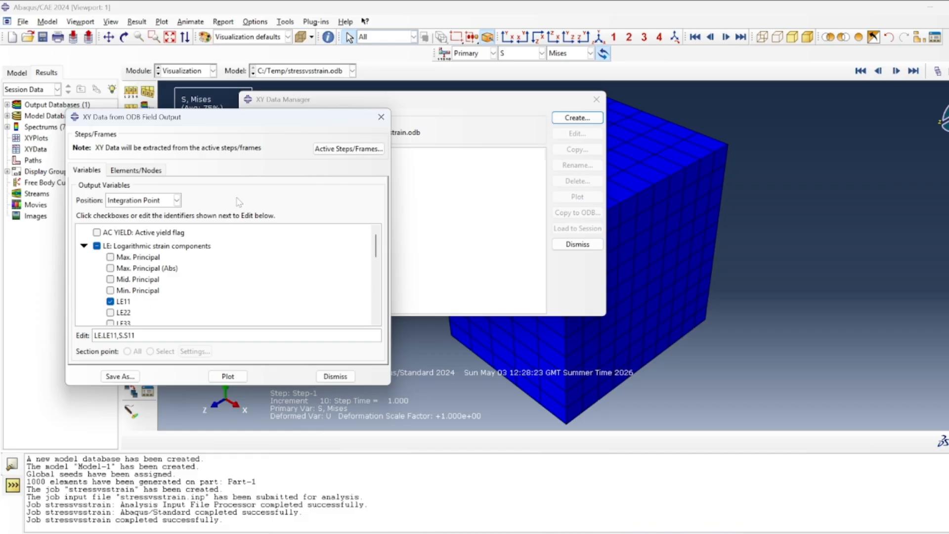
Step: Check the Nlgeom setting of Step-1 in the Step module without changing it, and return to the Visualization module
left_click(210, 71)
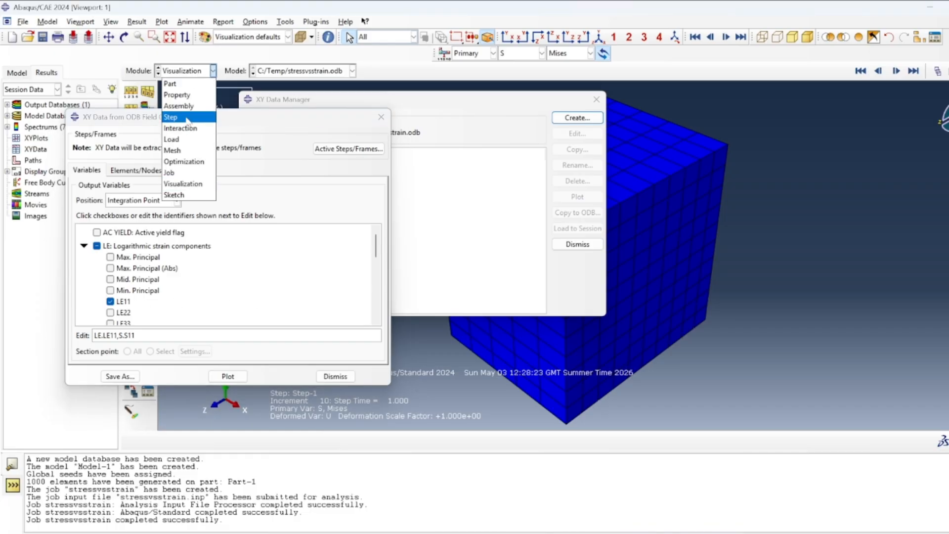
left_click(187, 120)
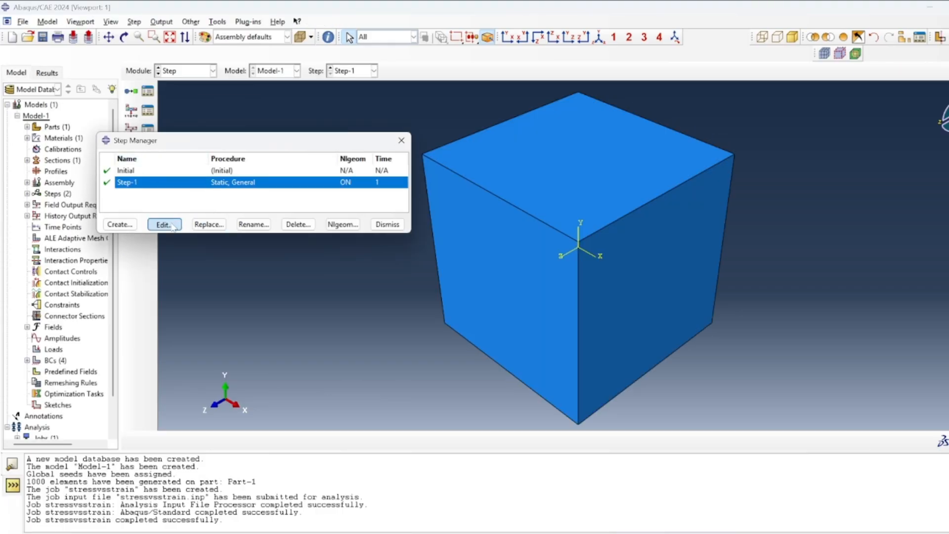
left_click(165, 224)
left_click(181, 193)
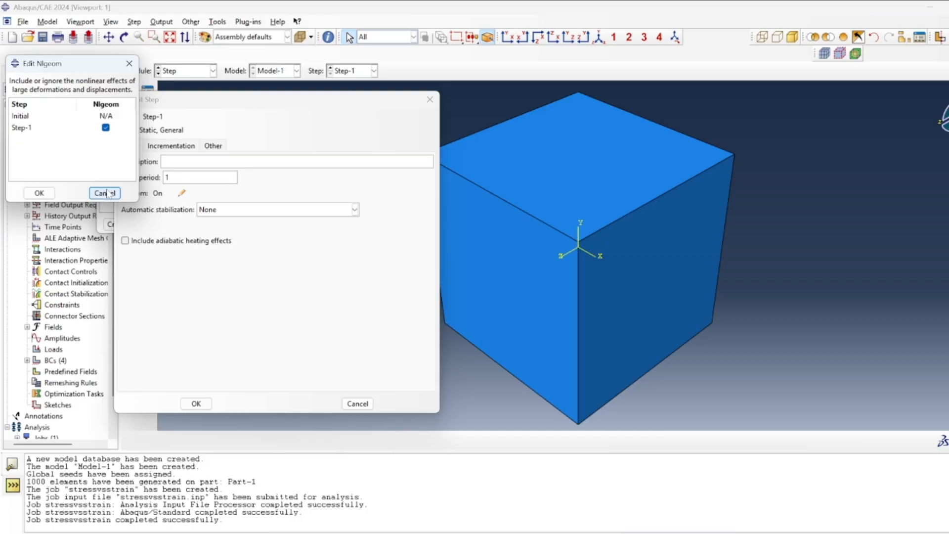
left_click(105, 193)
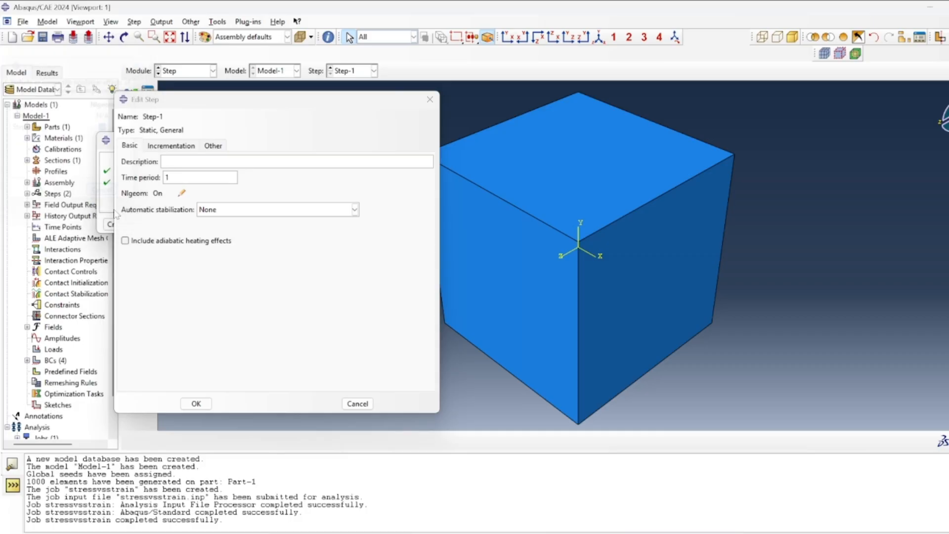
left_click(357, 404)
left_click(186, 73)
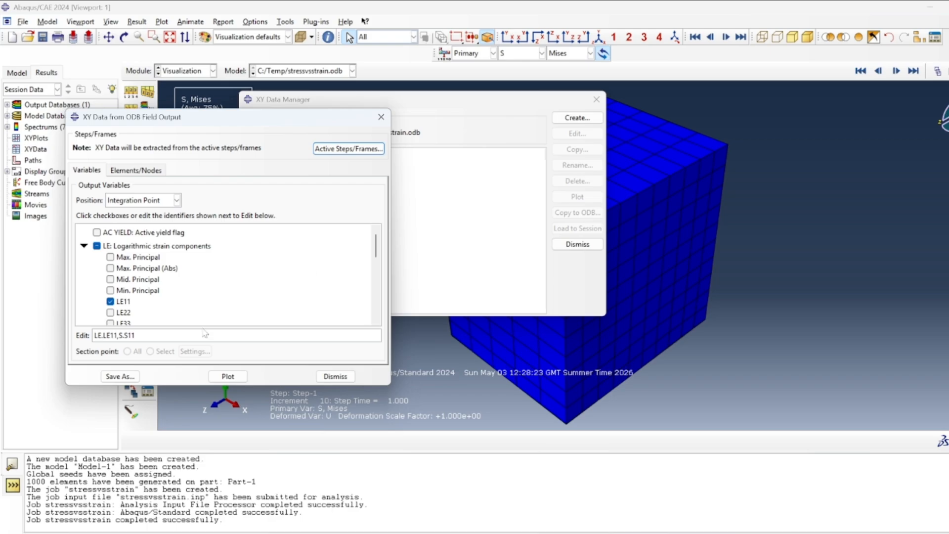
Step: Review the output variable list, examining the selected LE11 and S11 components and the other available strain and stress variables
scroll(122, 305, "down", 4)
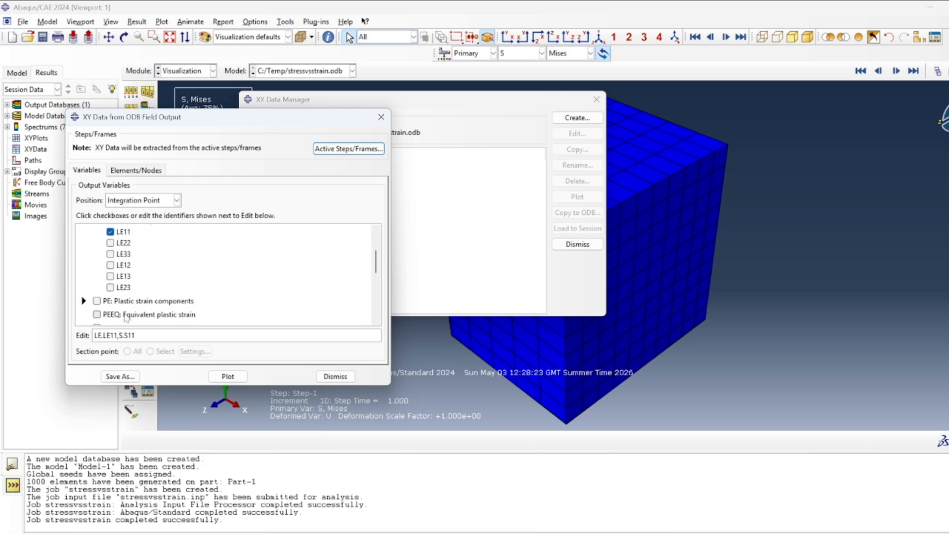
scroll(132, 273, "up", 3)
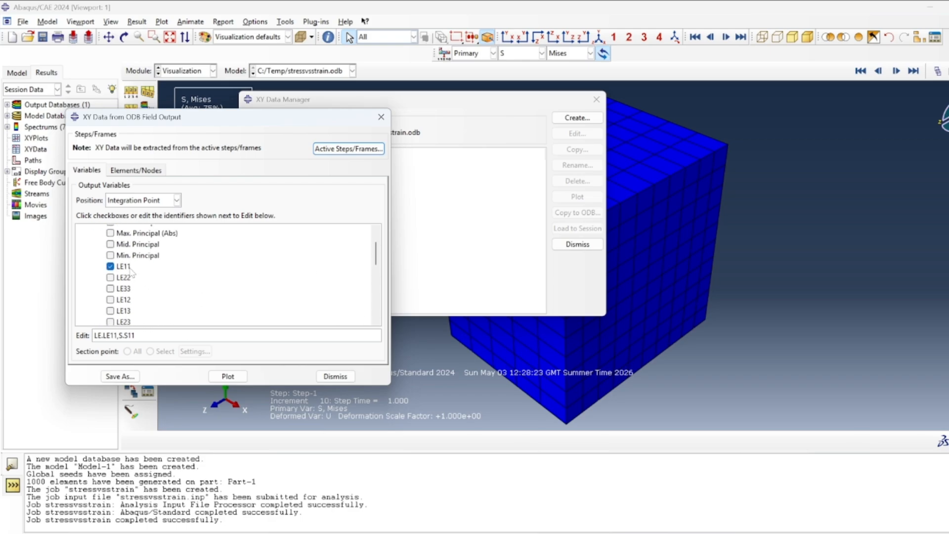
scroll(126, 275, "down", 6)
scroll(139, 299, "down", 1)
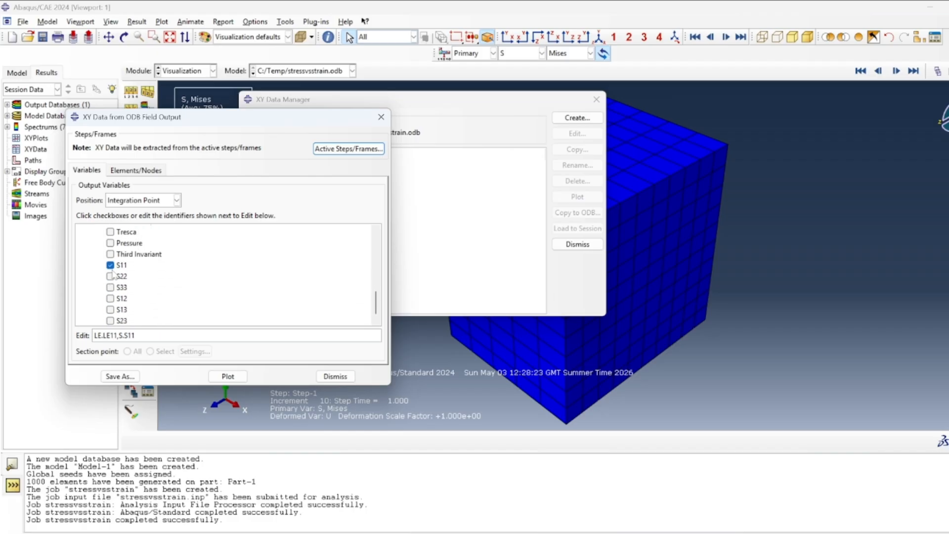
scroll(153, 271, "up", 3)
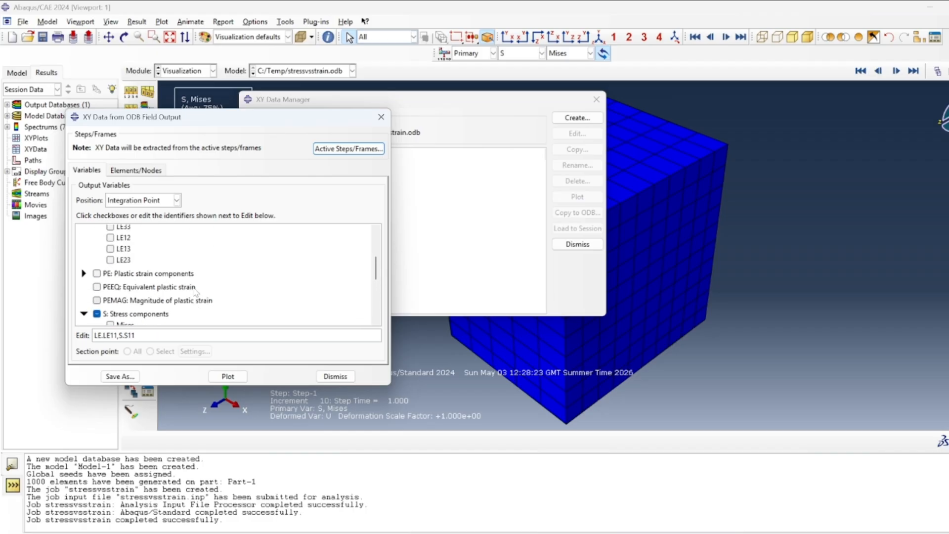
scroll(143, 267, "down", 3)
scroll(128, 262, "up", 2)
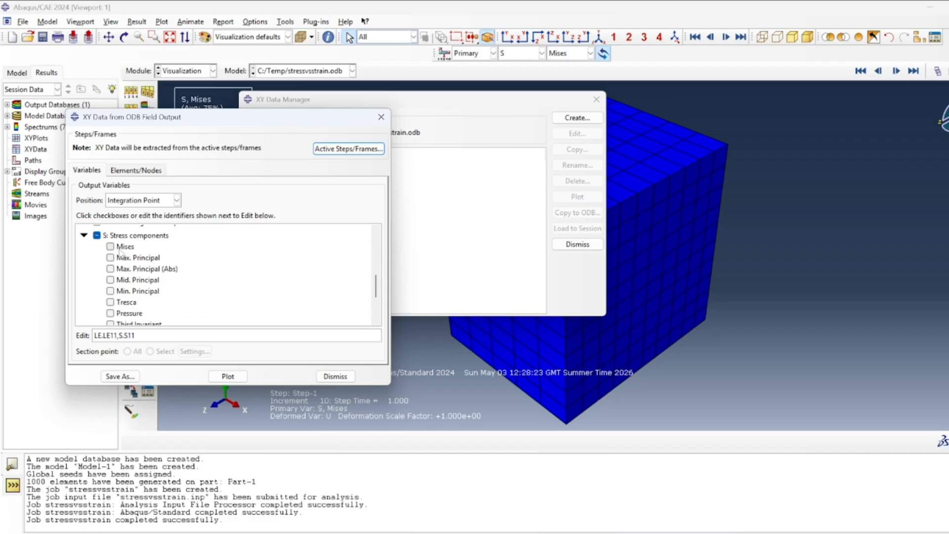
scroll(255, 311, "down", 1)
scroll(255, 312, "up", 5)
scroll(252, 308, "down", 3)
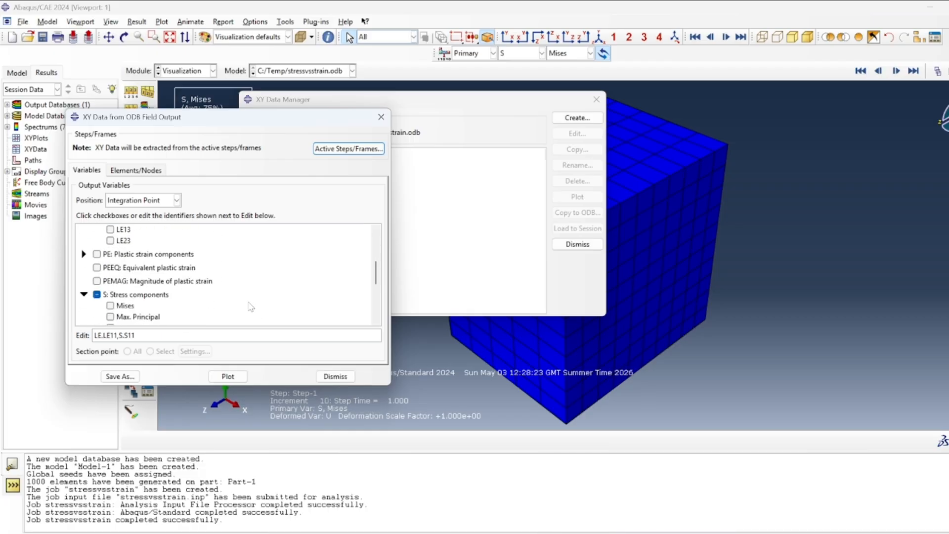
scroll(245, 302, "down", 2)
scroll(222, 301, "up", 1)
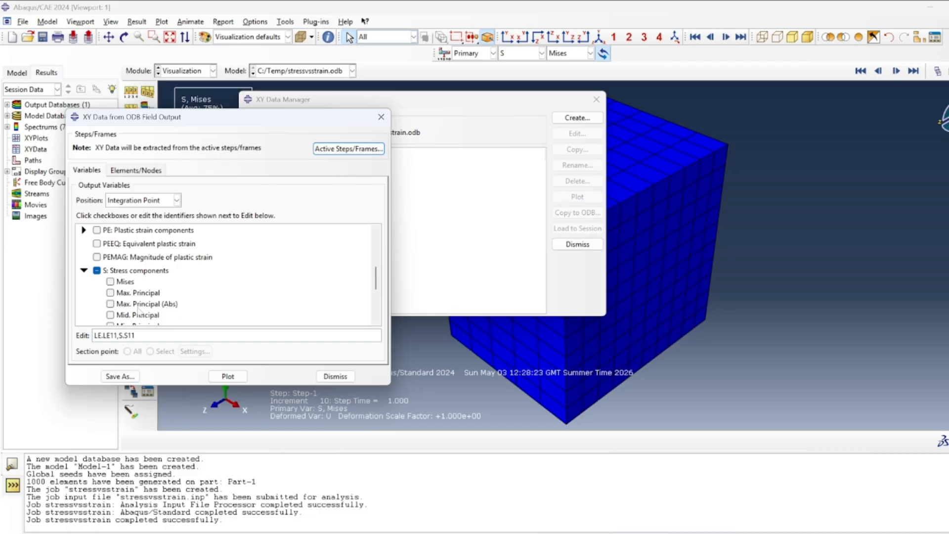
Step: Pick a single element on the block's exposed cut face in the viewport as the source of the XY data
left_click(136, 171)
left_click(181, 201)
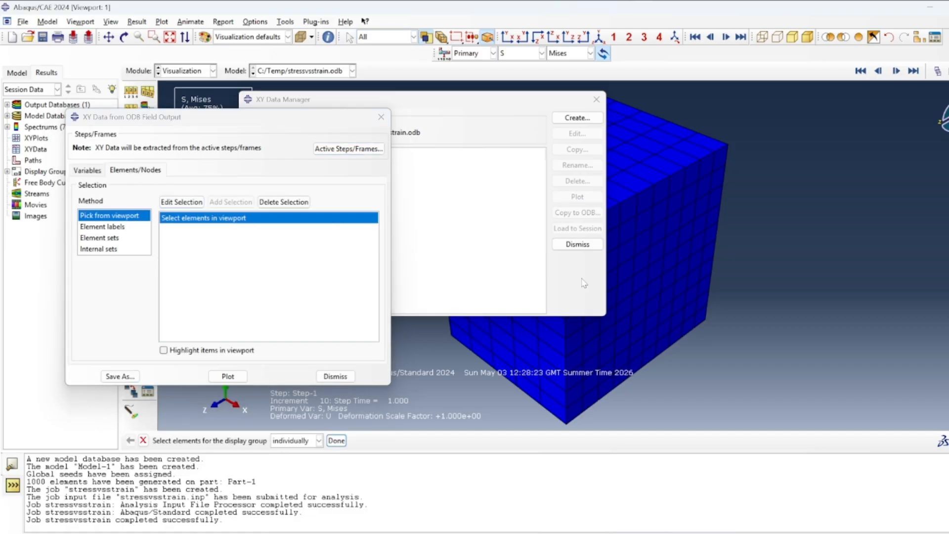
left_click(644, 282)
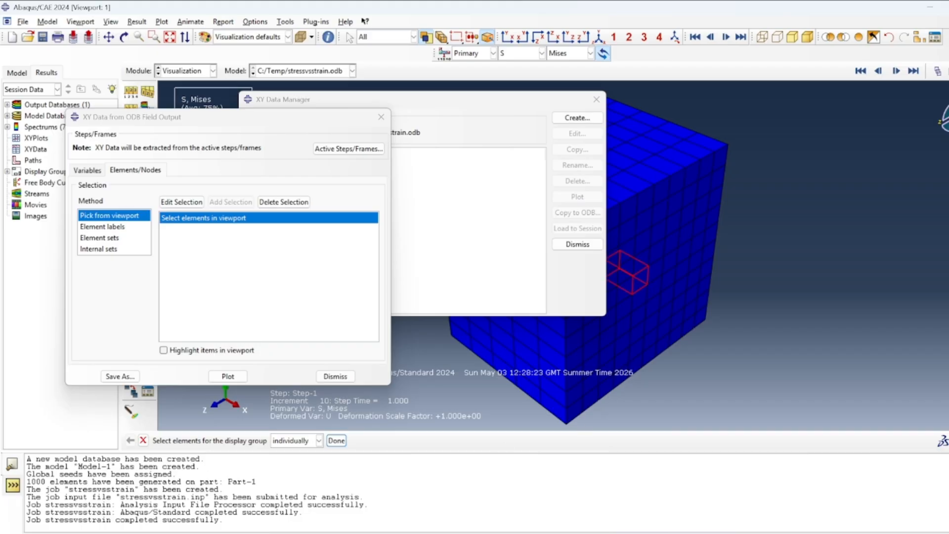
left_click(336, 441)
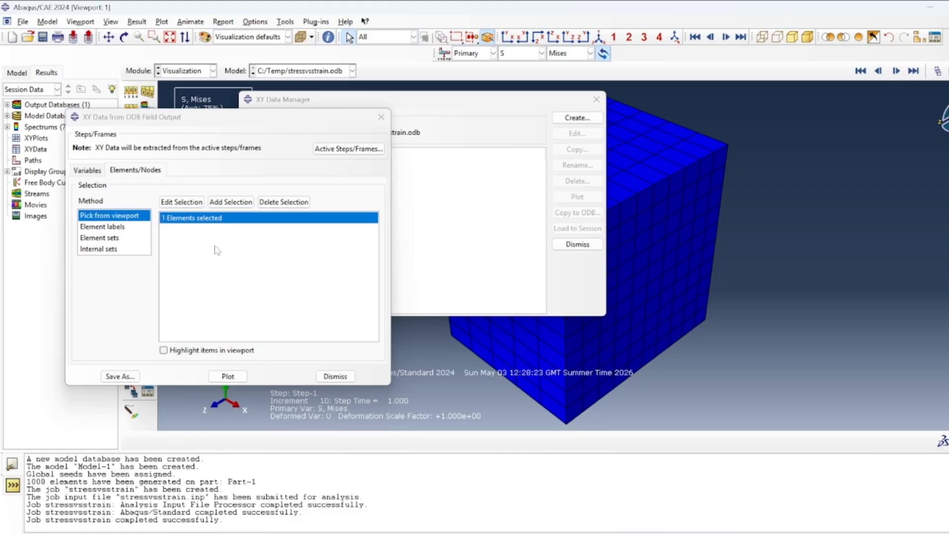
Step: Save the extracted LE11 and S11 curves with the "as is" operation and close the field output extraction
left_click(119, 377)
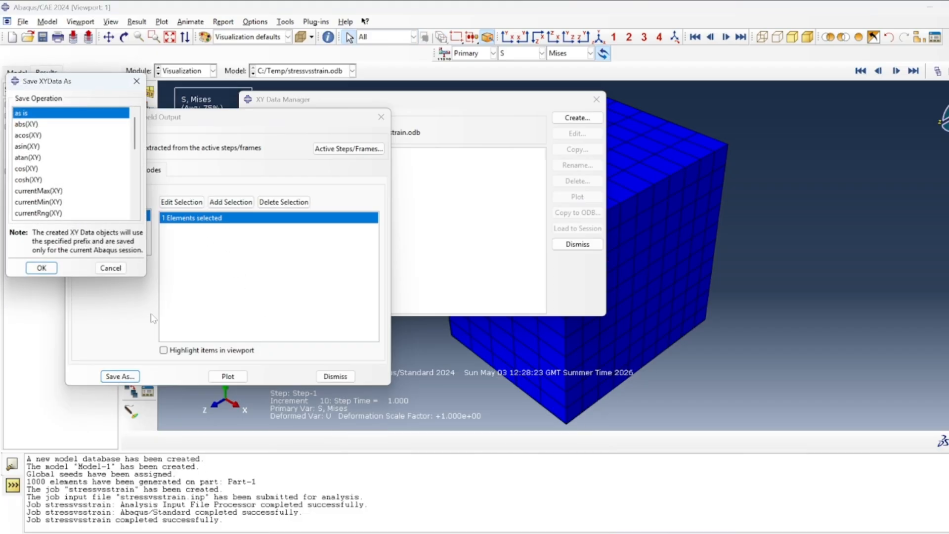
left_click(42, 267)
left_click(335, 376)
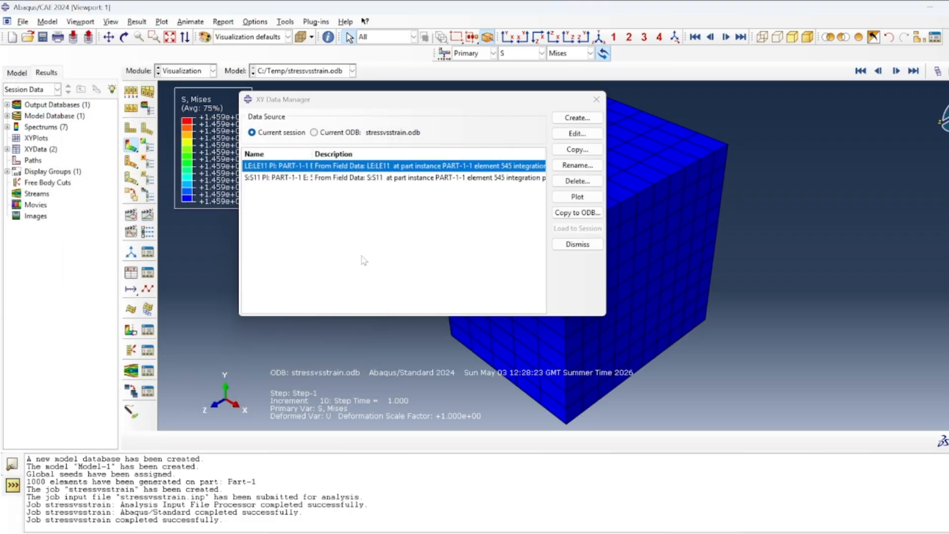
Step: Plot the LE11 and S11 data sets together against time and move the XY Data Manager clear of the curves
left_click_drag(311, 156, 400, 156)
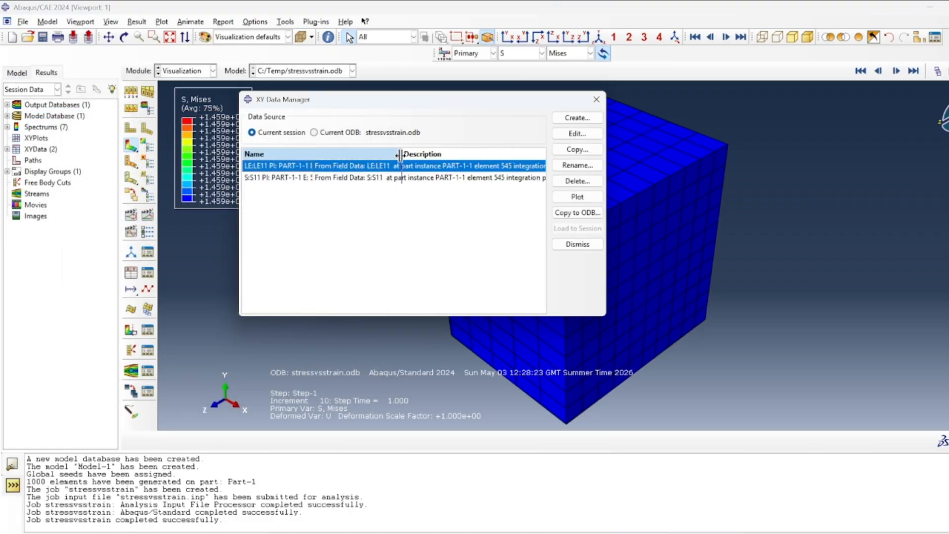
left_click(323, 178, "shift")
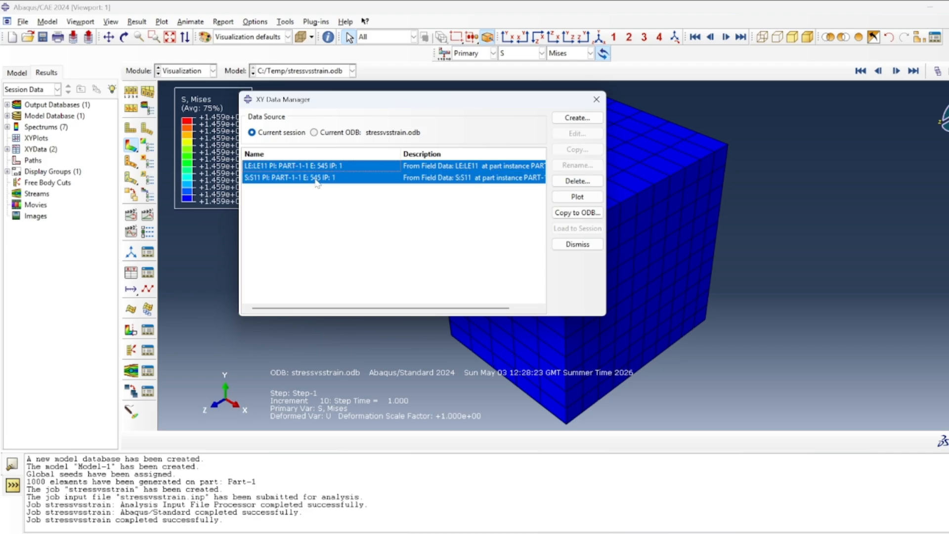
left_click(577, 197)
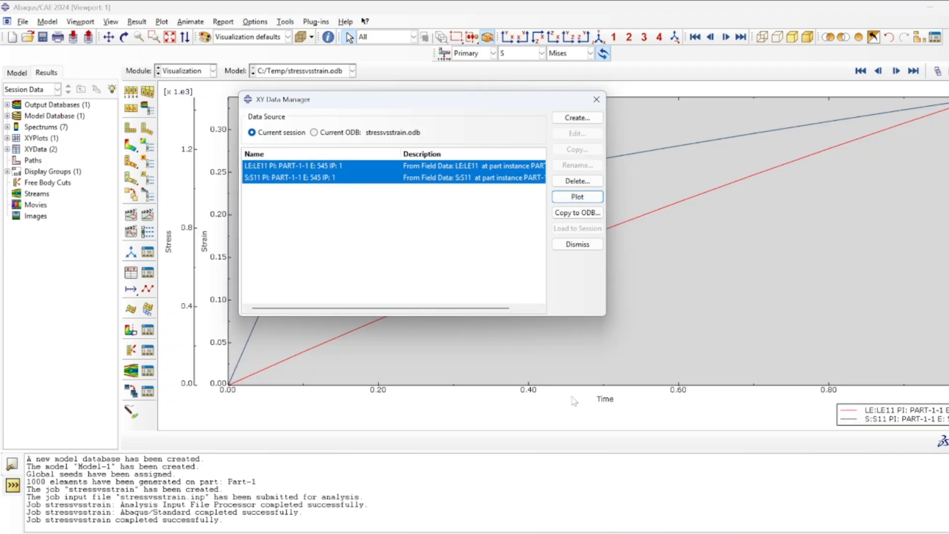
left_click_drag(354, 101, 485, 313)
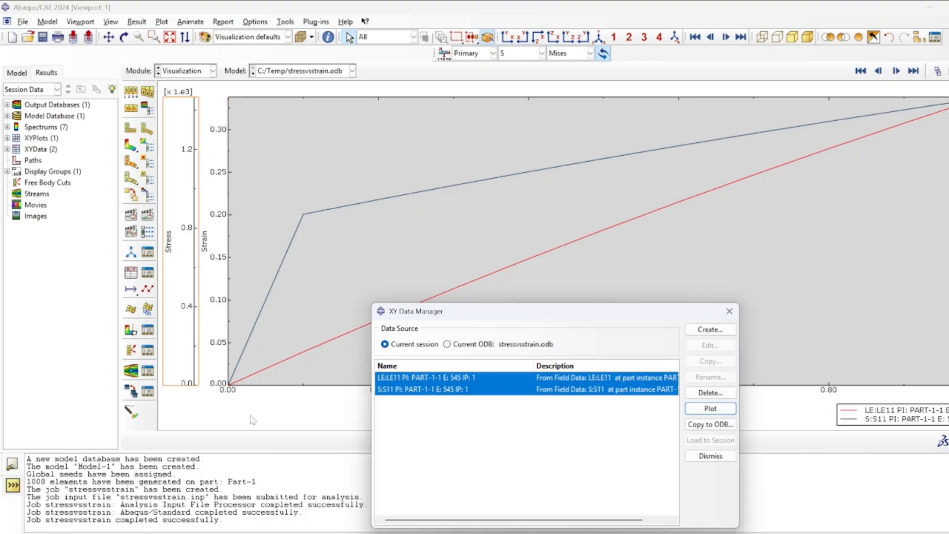
left_click_drag(639, 311, 862, 141)
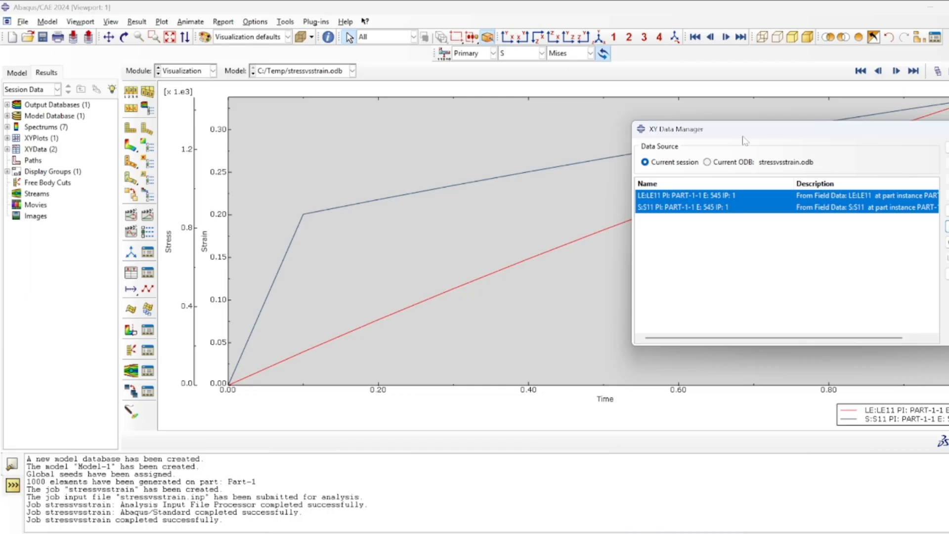
Step: Create an Operate on XY Data expression that uses combine(X,X) with the LE11 data first and the S11 data second
left_click(946, 147)
left_click(726, 123)
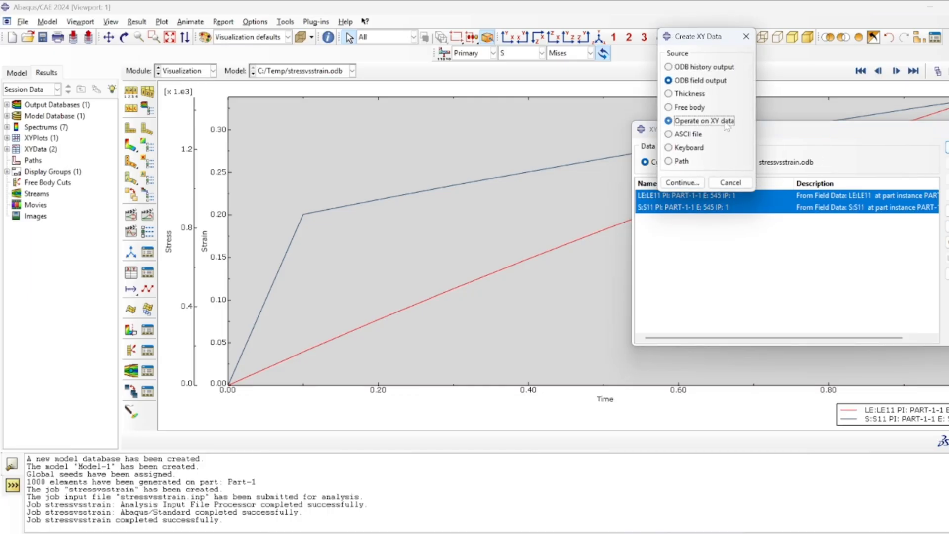
left_click(689, 184)
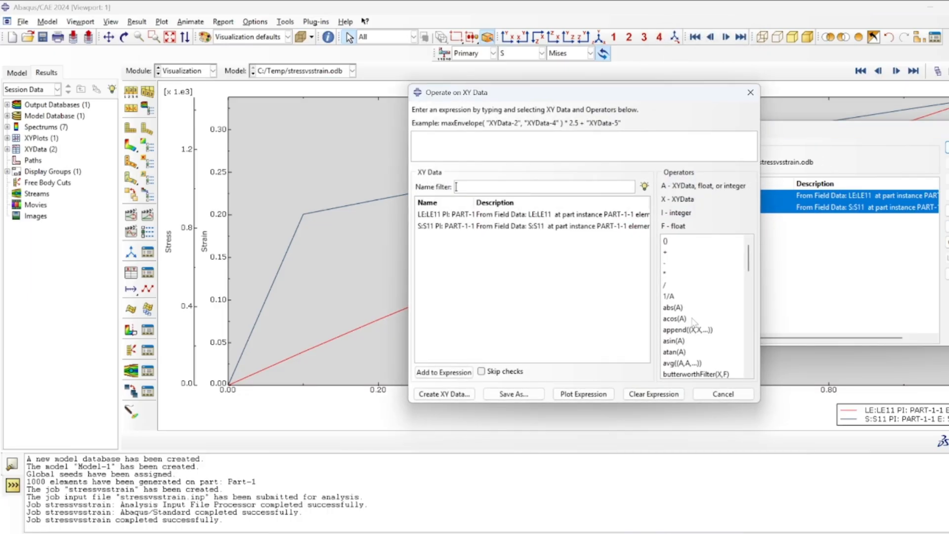
scroll(694, 321, "down", 2)
double_click(684, 341)
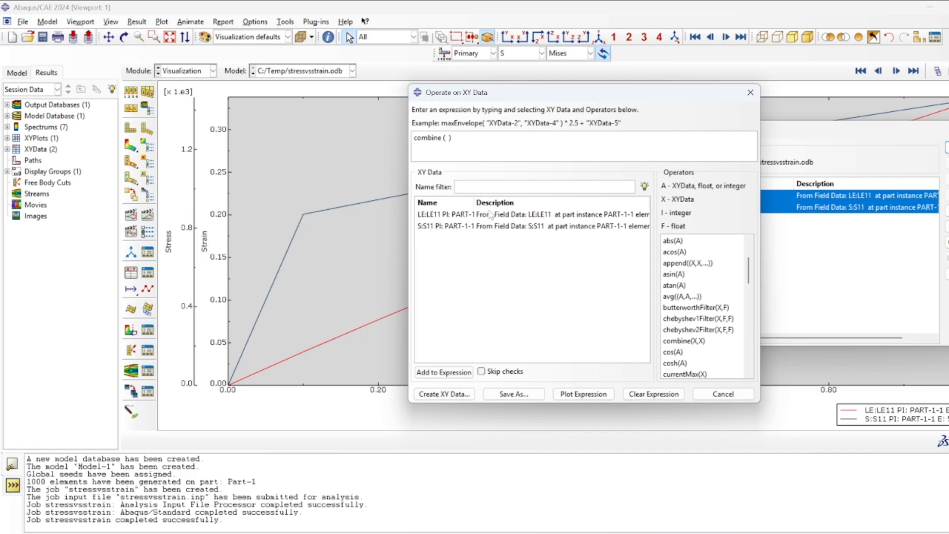
double_click(435, 216)
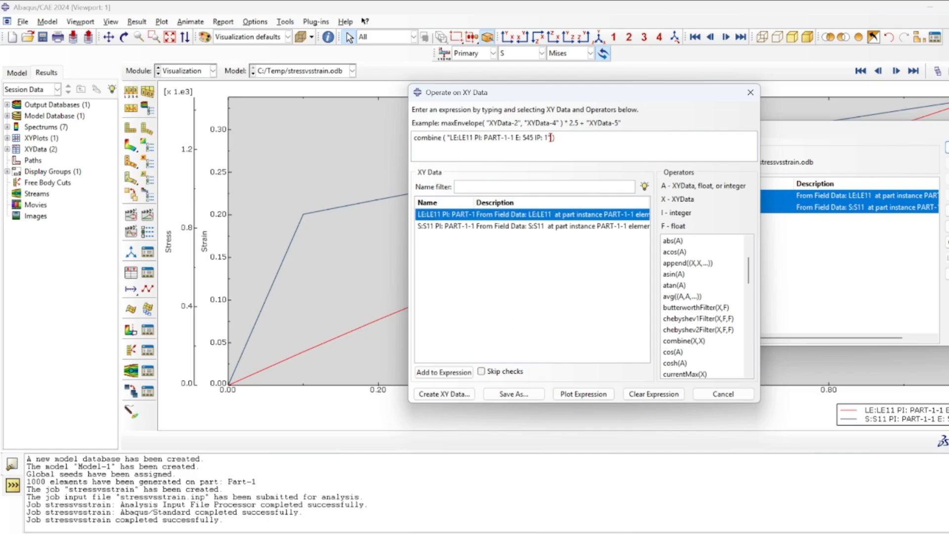
double_click(455, 227)
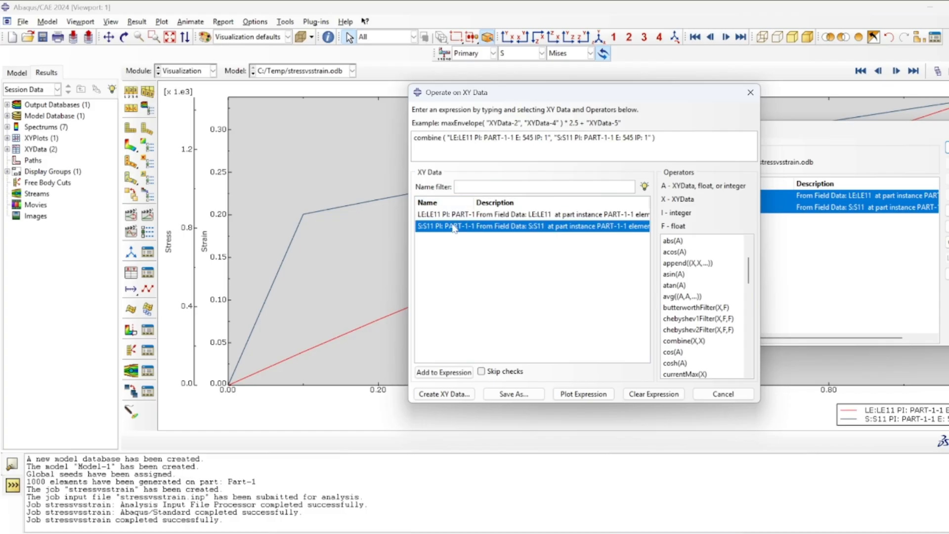
Step: Save the combined expression as XY data named S11vsLE11 and close the expression dialog
left_click(507, 395)
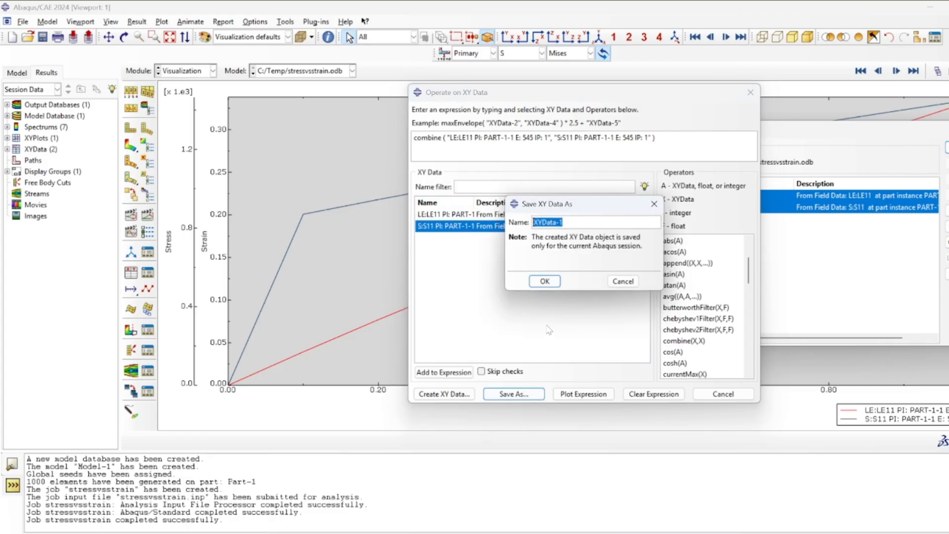
type("S11vsLE11")
left_click(544, 281)
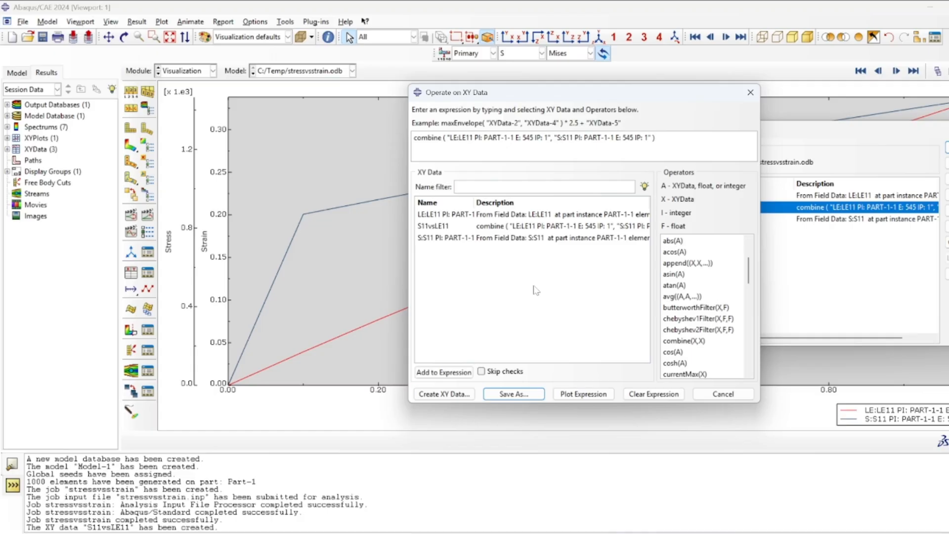
left_click(723, 393)
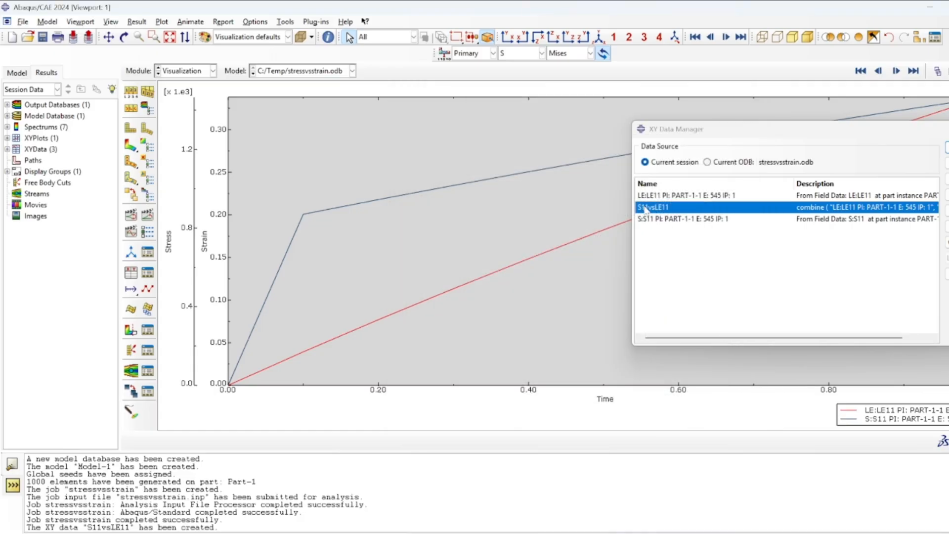
Step: Plot the S11vsLE11 curve and move the XY Data Manager away from it
left_click(947, 226)
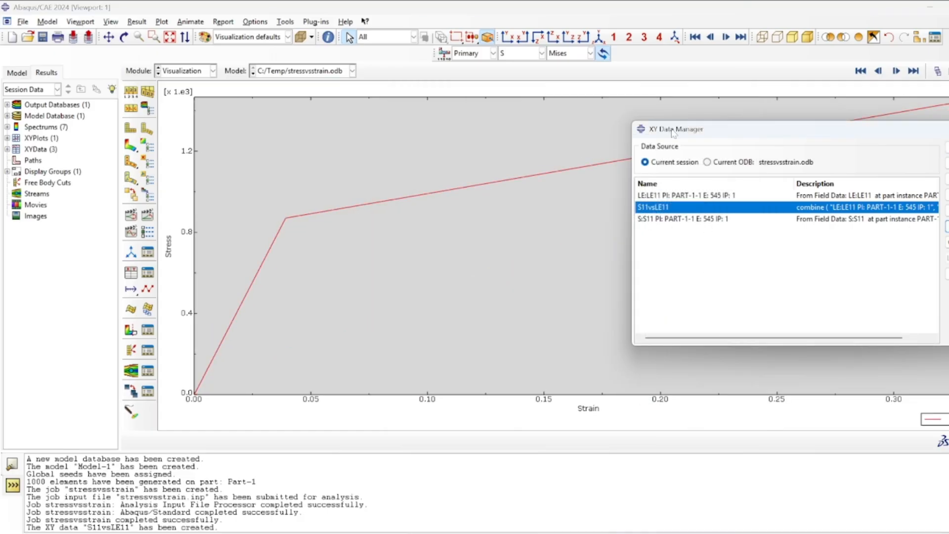
left_click_drag(673, 133, 688, 102)
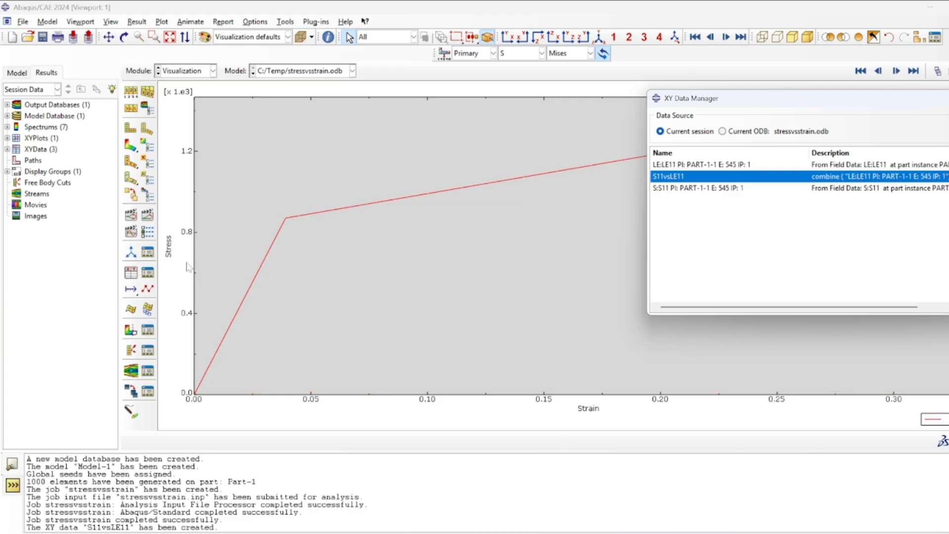
left_click_drag(819, 102, 697, 226)
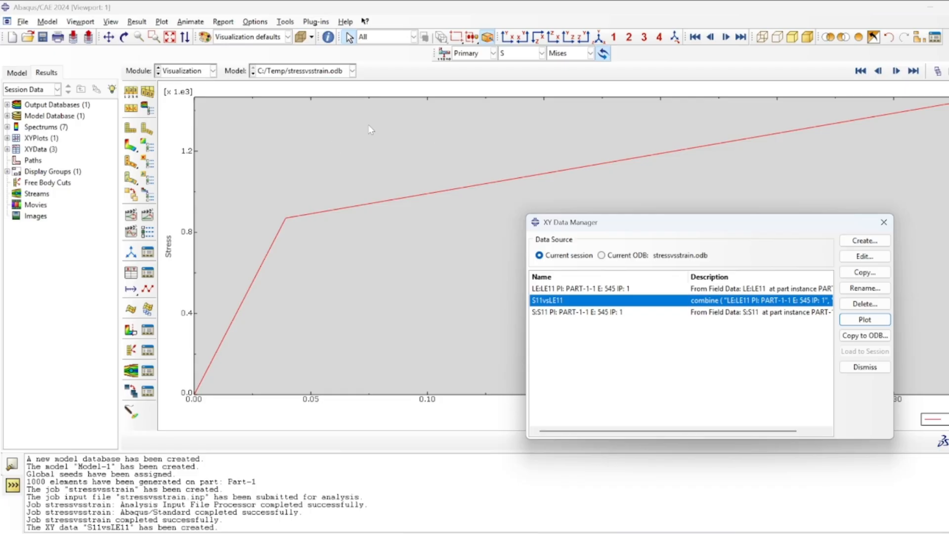
Step: Show symbols on the S11vsLE11 curve, change its line color to blue, and move the curve options clear of the plot origin
left_click(251, 24)
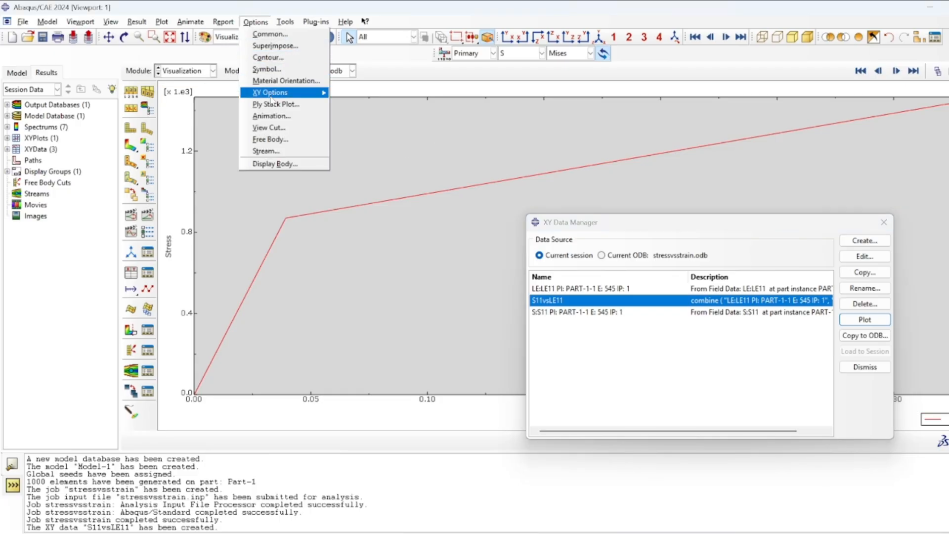
mouse_move(287, 95)
left_click(355, 94)
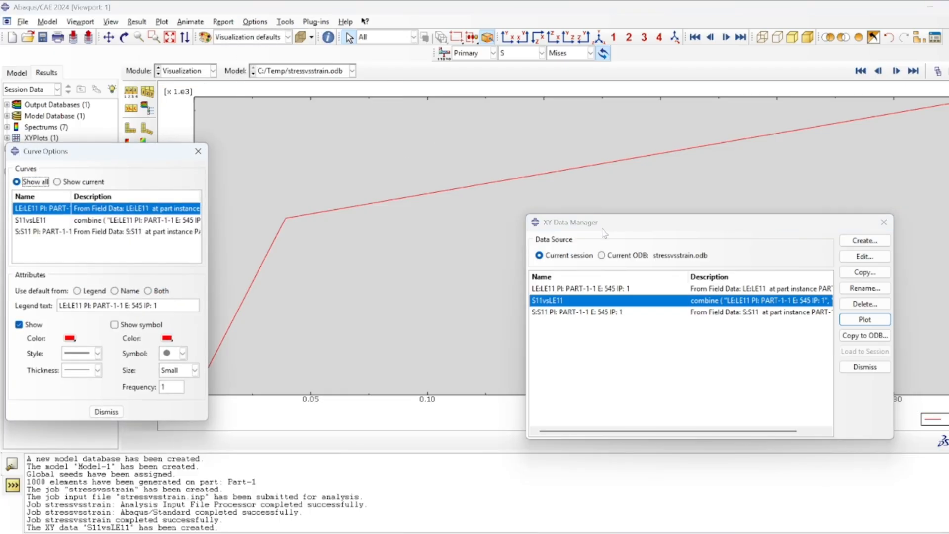
left_click(118, 325)
left_click(47, 221)
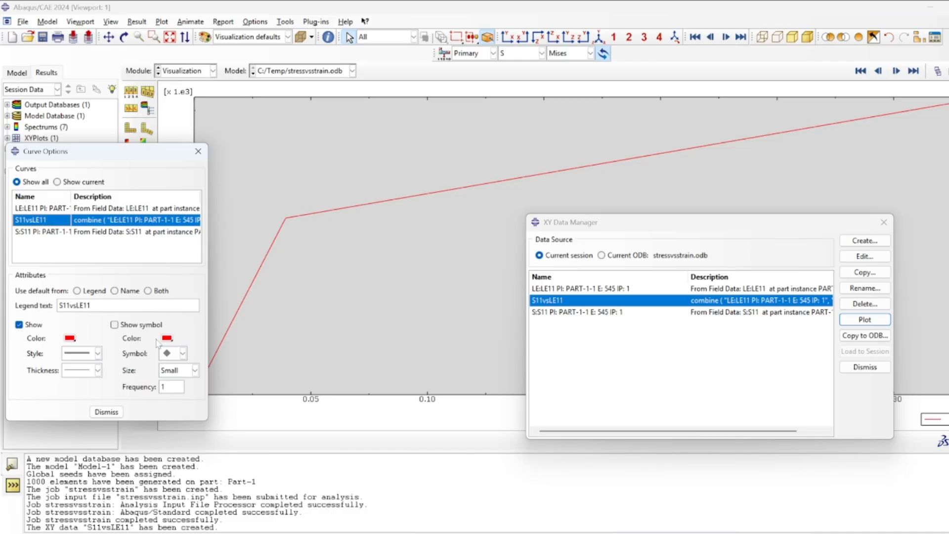
left_click(142, 326)
left_click(70, 339)
left_click(98, 354)
left_click(74, 397)
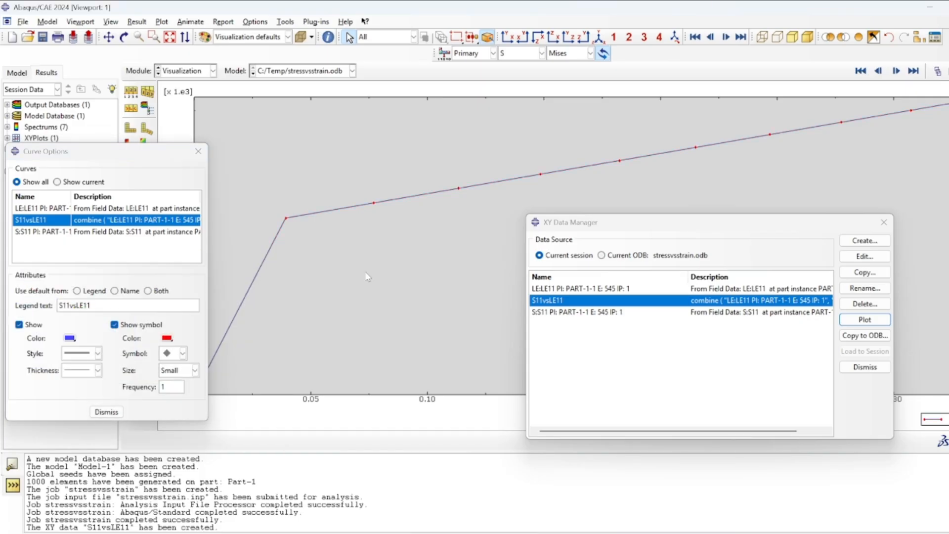
left_click_drag(160, 155, 192, 157)
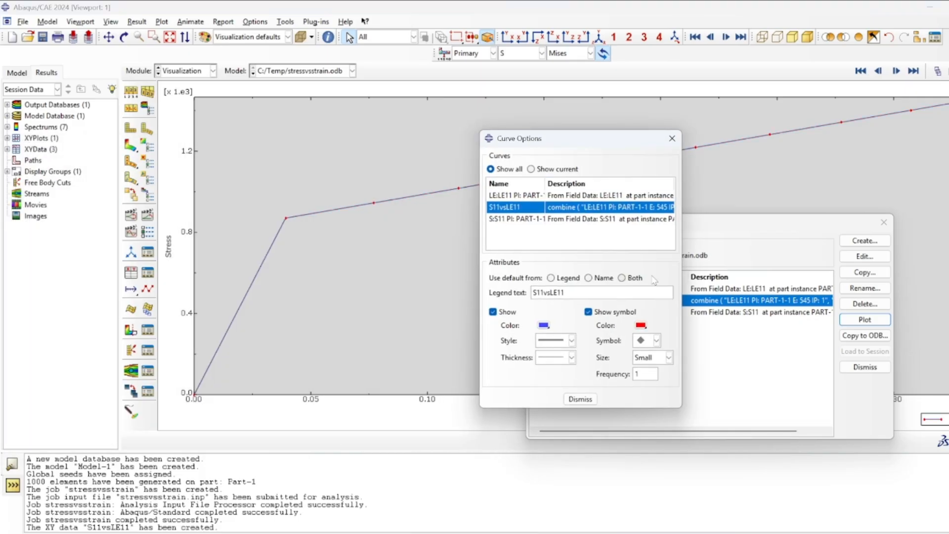
Step: Change the Y axis title of the chart to "Stress (MPa)"
left_click(255, 22)
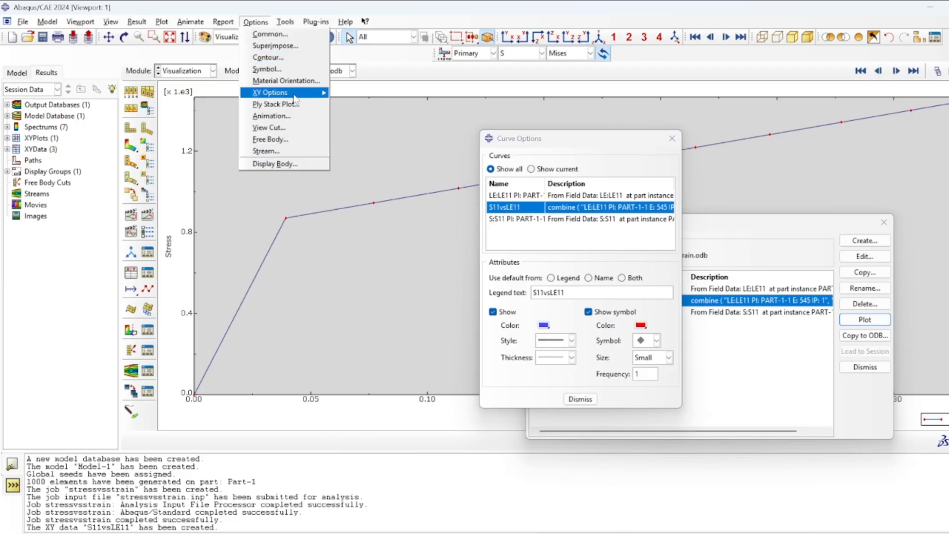
mouse_move(296, 97)
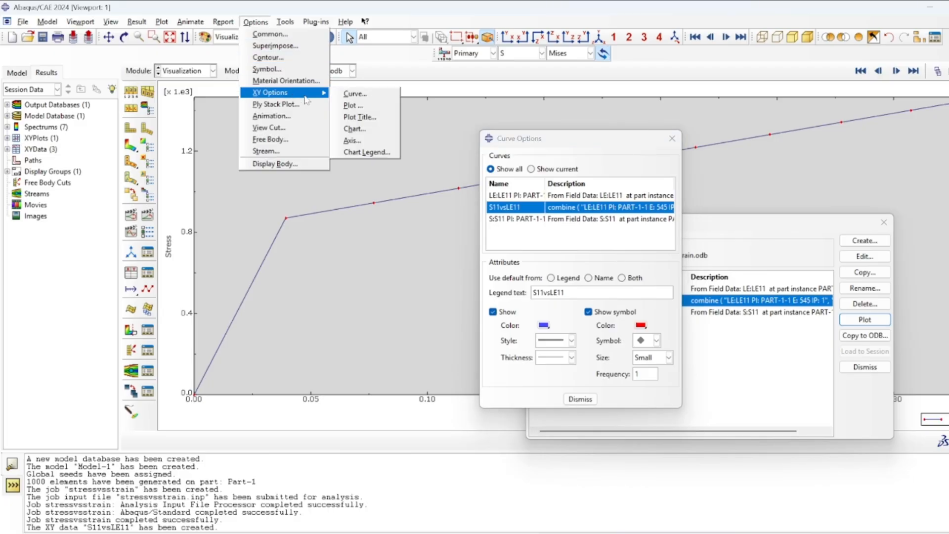
left_click(354, 140)
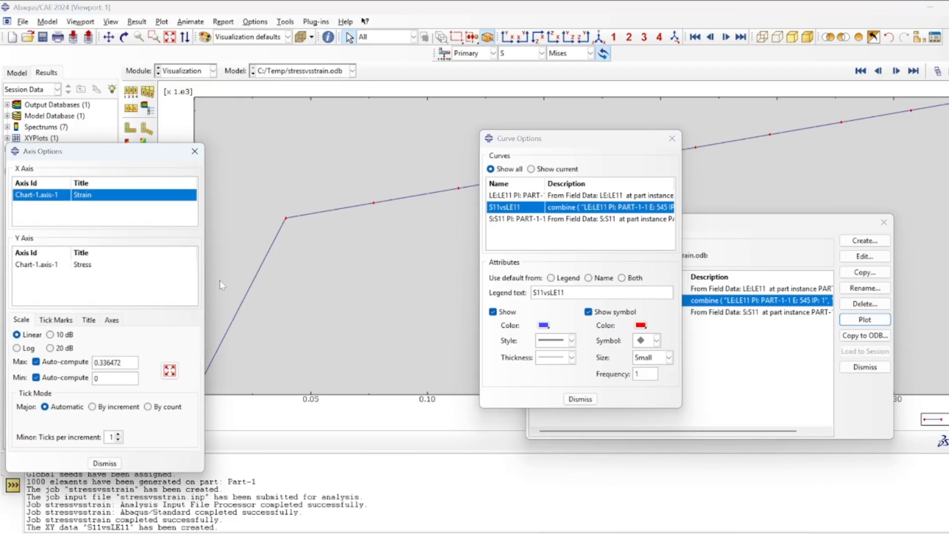
left_click_drag(130, 160, 539, 113)
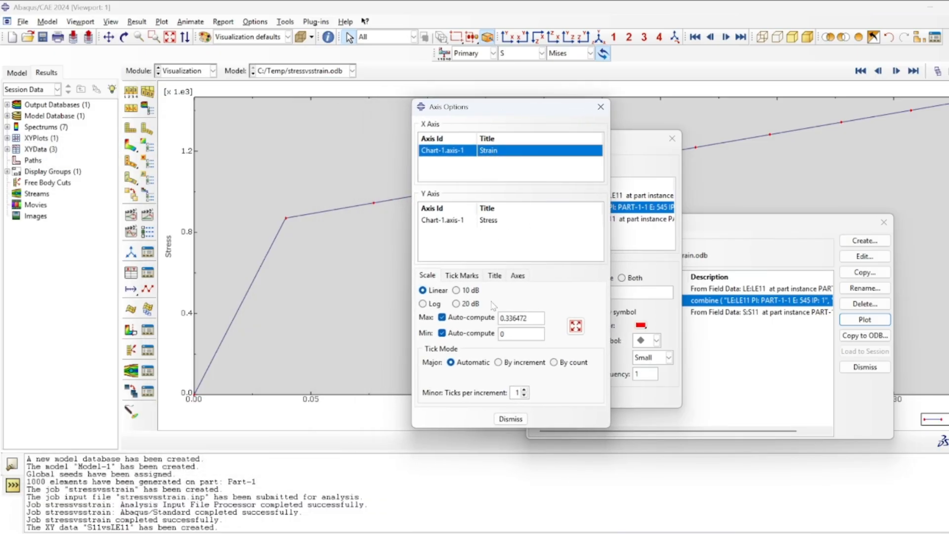
left_click(517, 275)
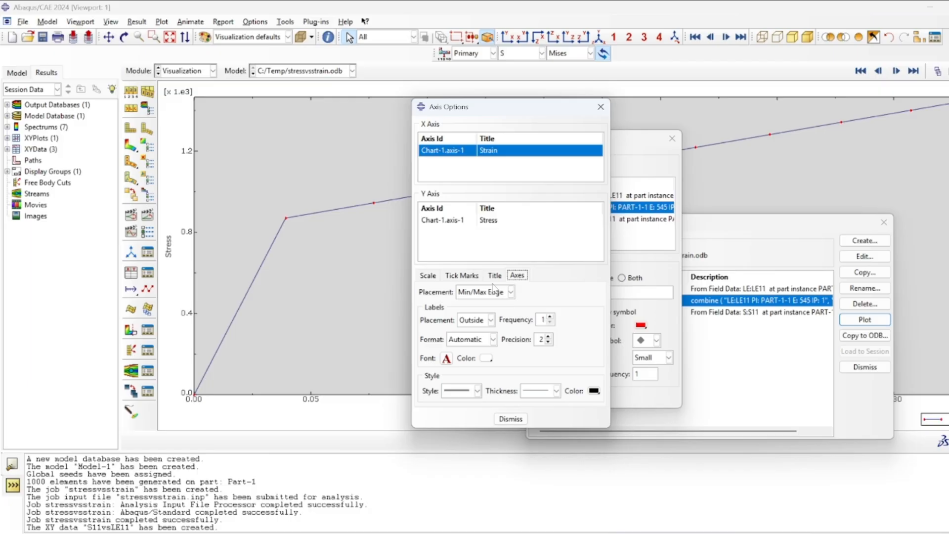
left_click(494, 275)
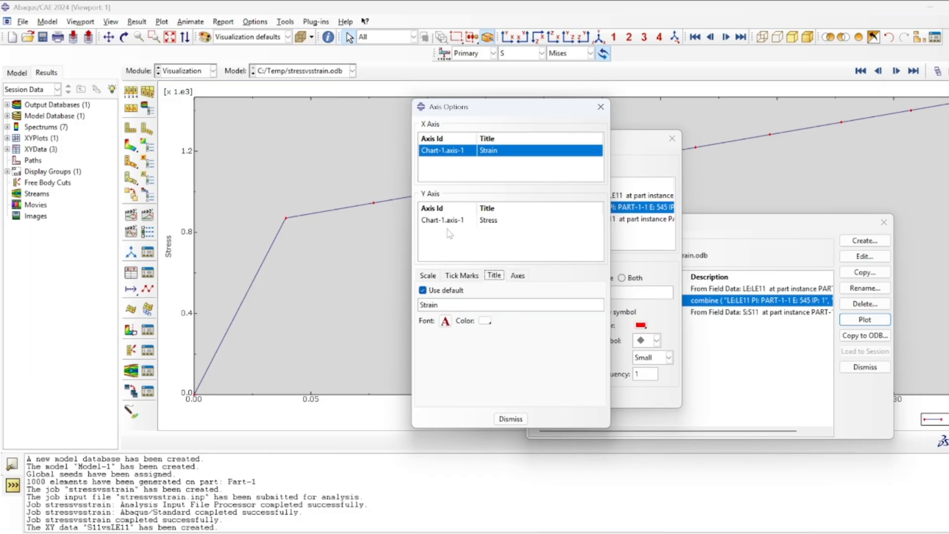
left_click(489, 221)
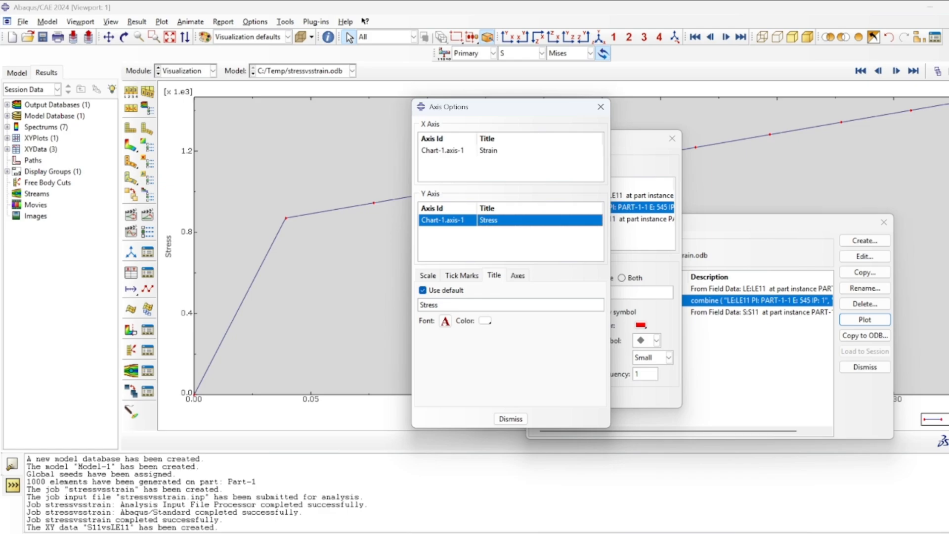
left_click(439, 304)
type("(MPa")
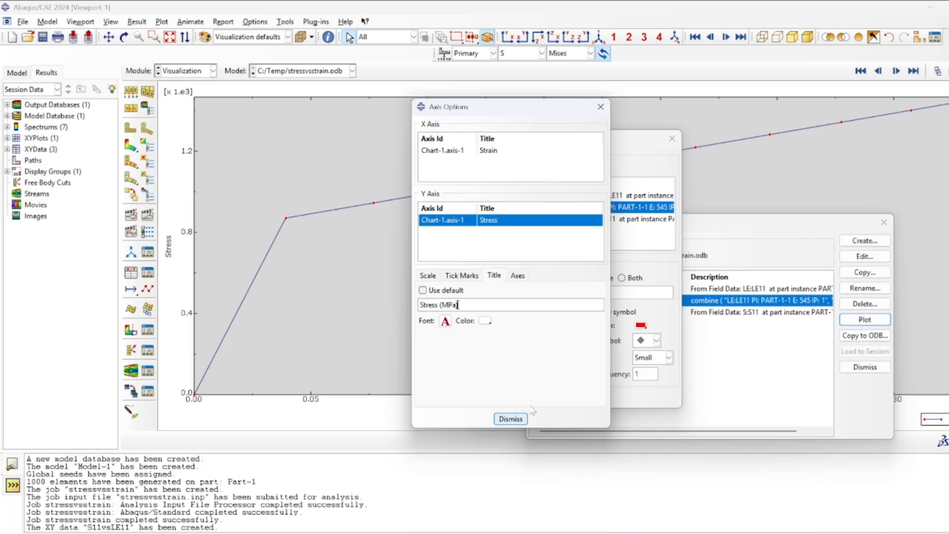
key("Return")
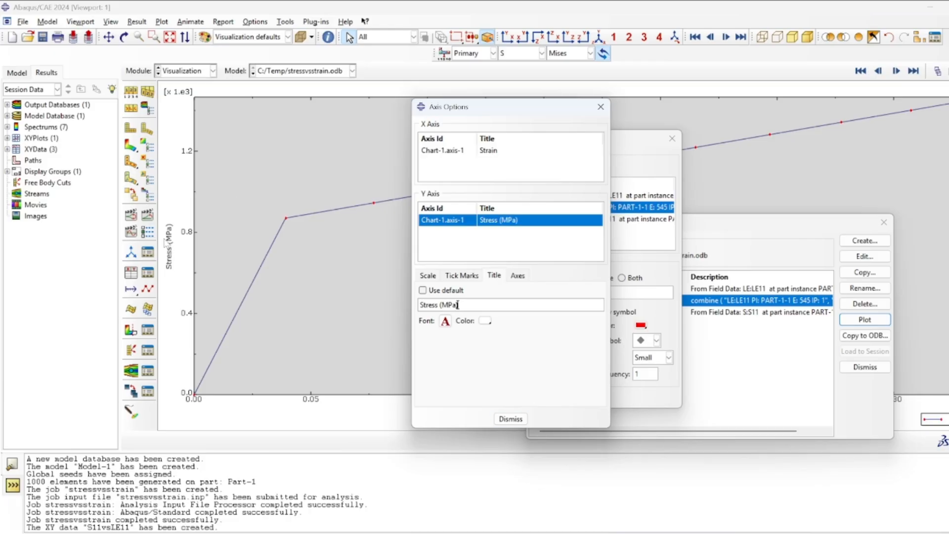
Step: Set the Y axis title font to Calibri at 14 points and close the axis options
left_click(445, 321)
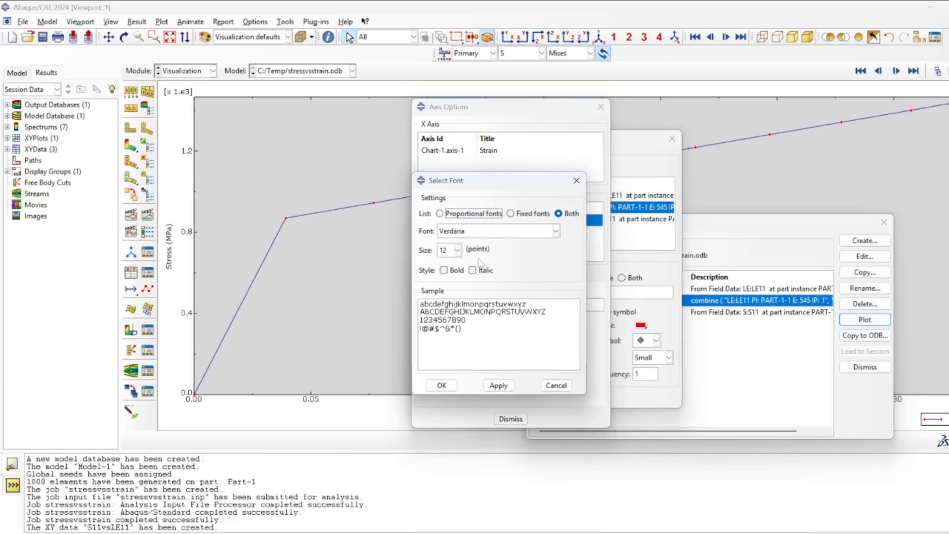
left_click(457, 249)
left_click(447, 297)
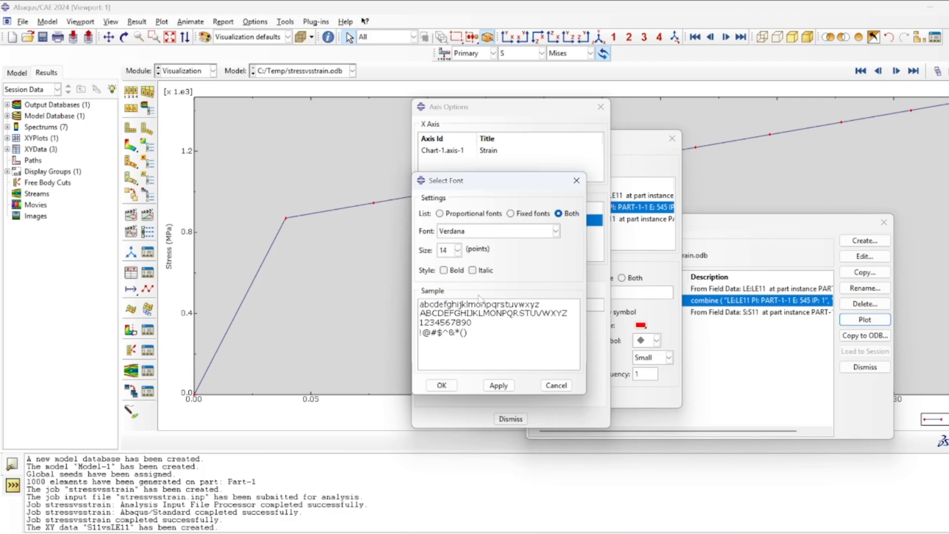
scroll(503, 233, "up", 3)
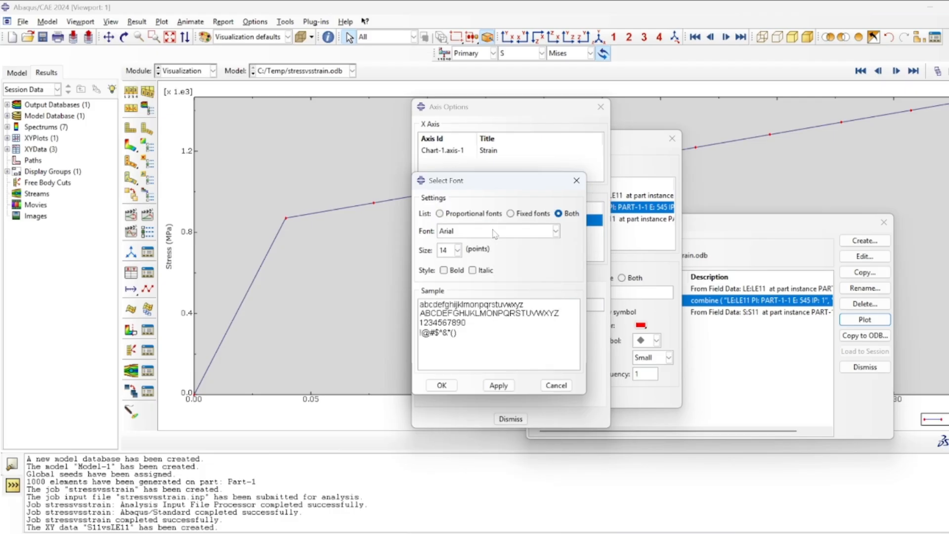
left_click(556, 231)
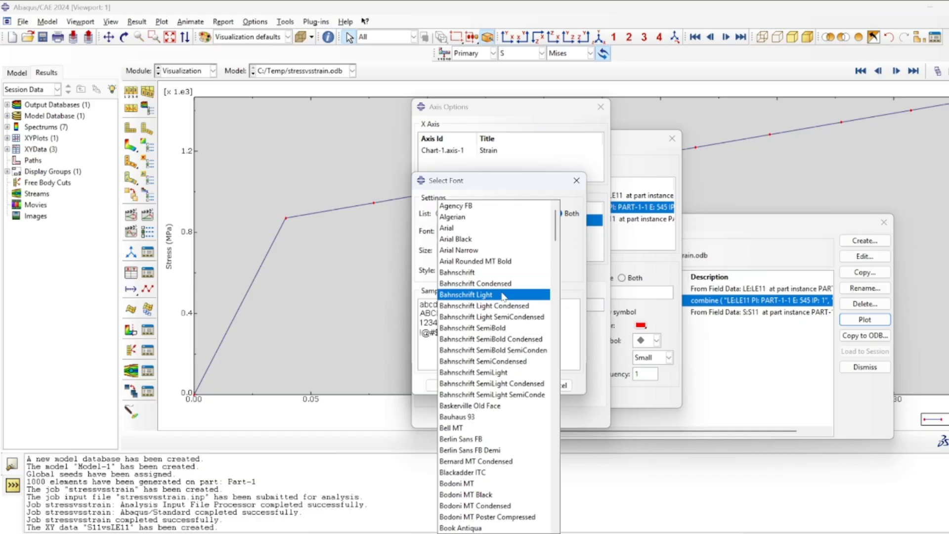
scroll(509, 349, "down", 3)
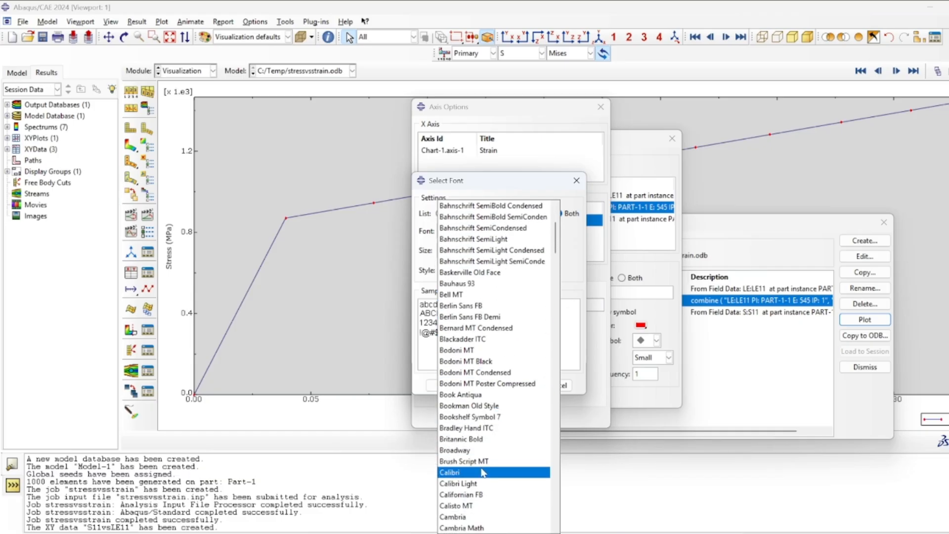
left_click(499, 470)
left_click(498, 385)
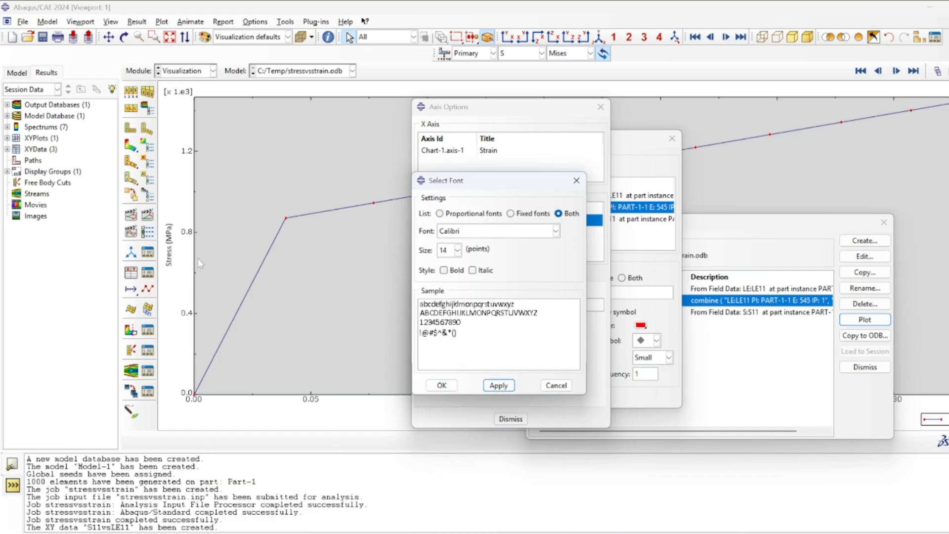
left_click(441, 385)
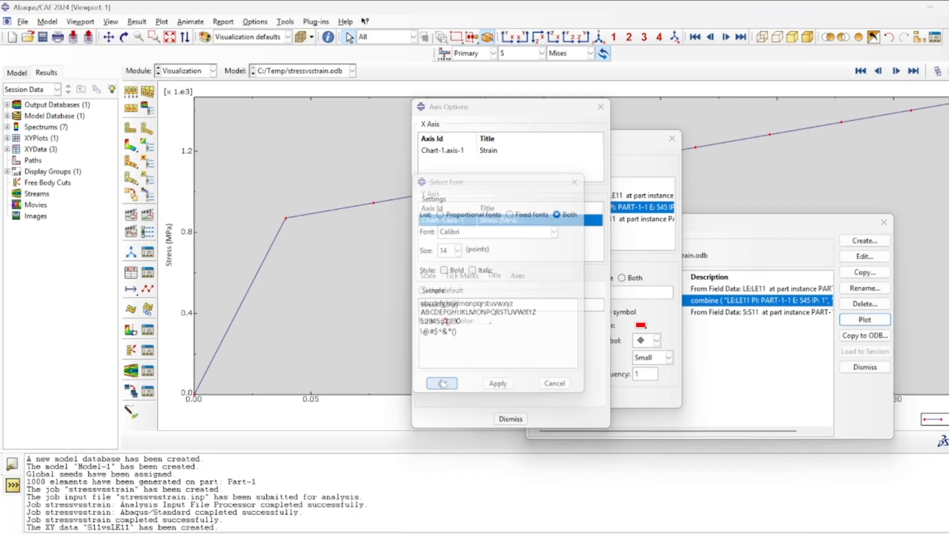
left_click(499, 418)
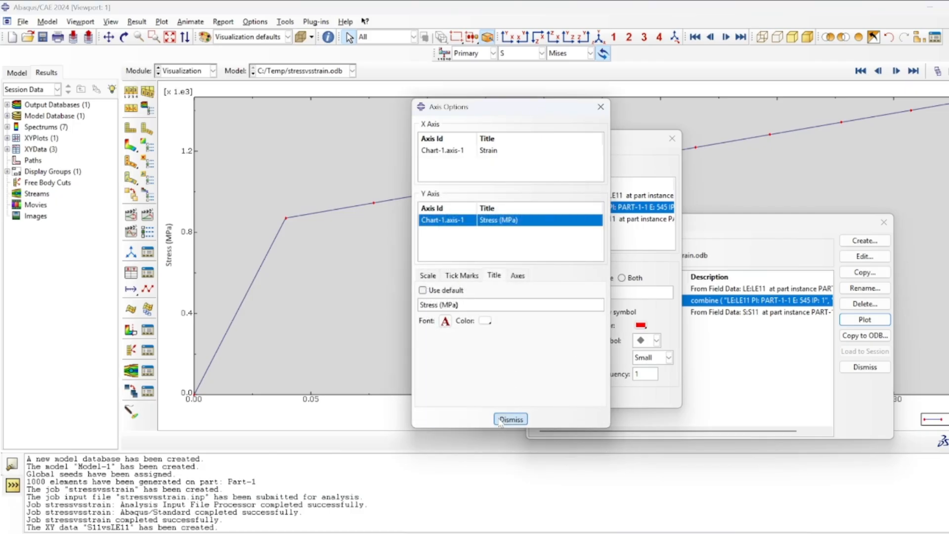
Step: Change the chart's fill color to white, close the chart and curve options, and move the XY Data Manager off the strain axis
double_click(321, 148)
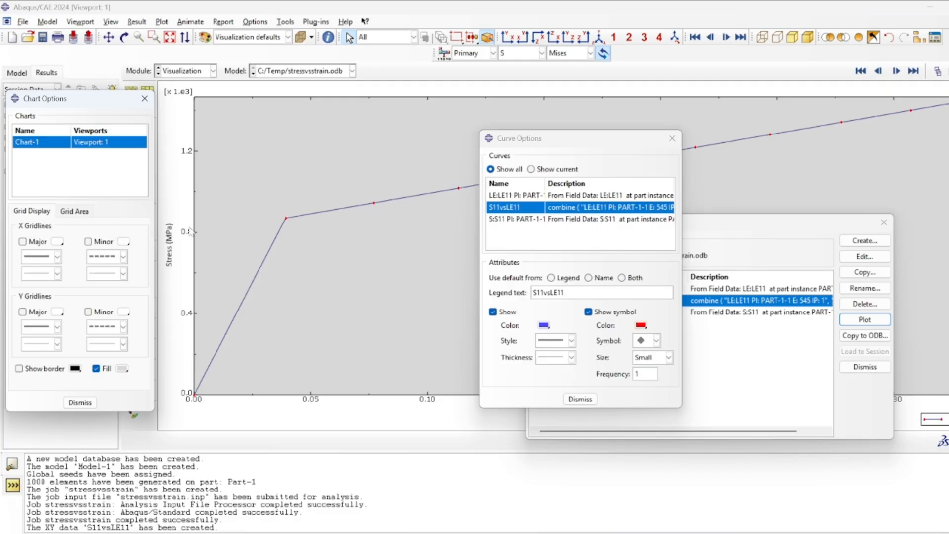
left_click(122, 369)
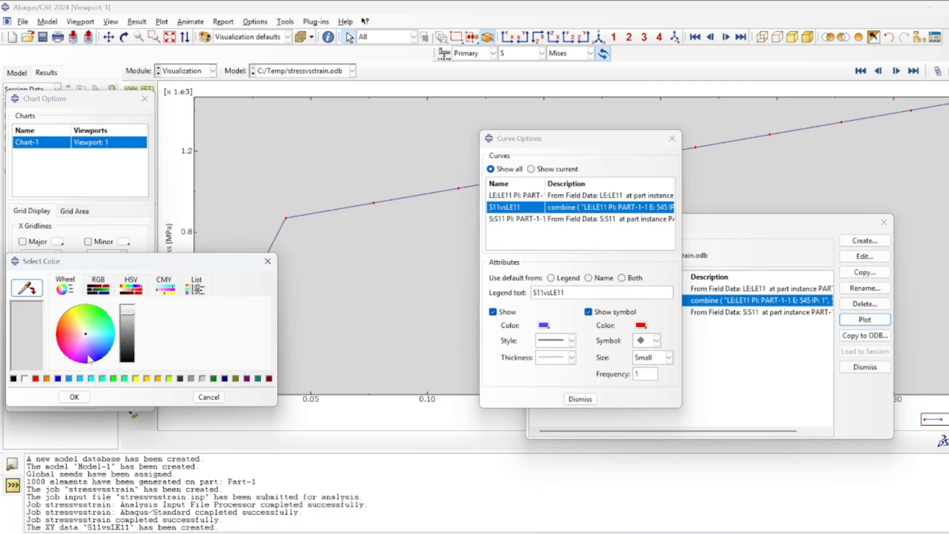
left_click(24, 379)
left_click(74, 397)
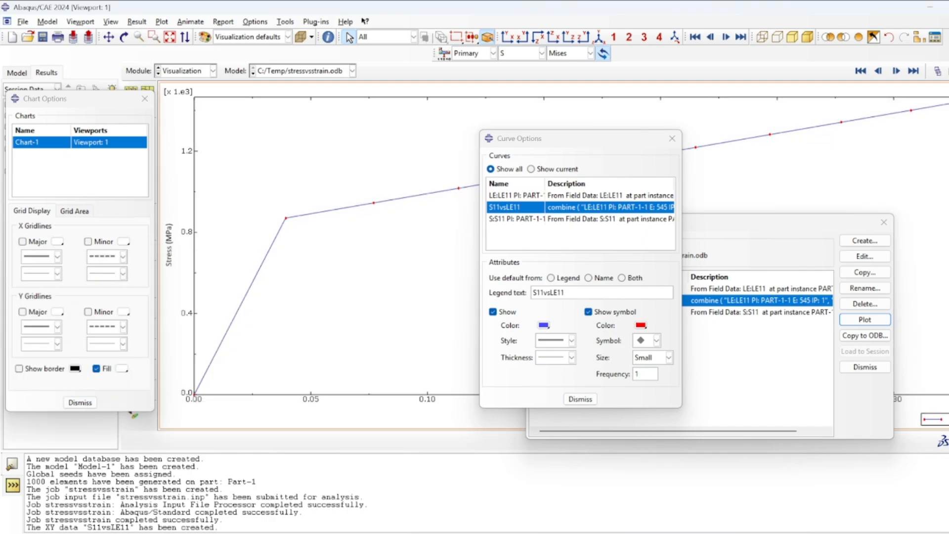
left_click(80, 403)
left_click(672, 139)
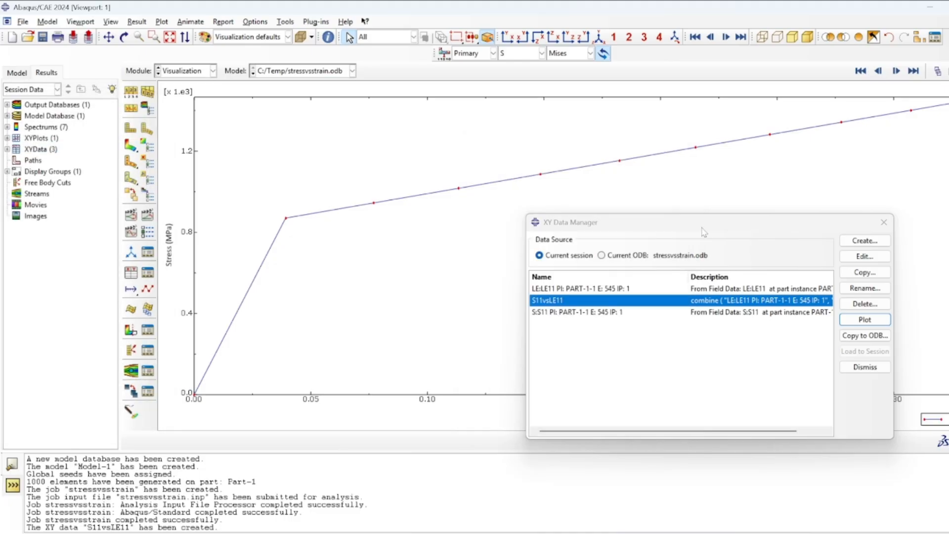
left_click_drag(666, 226, 683, 126)
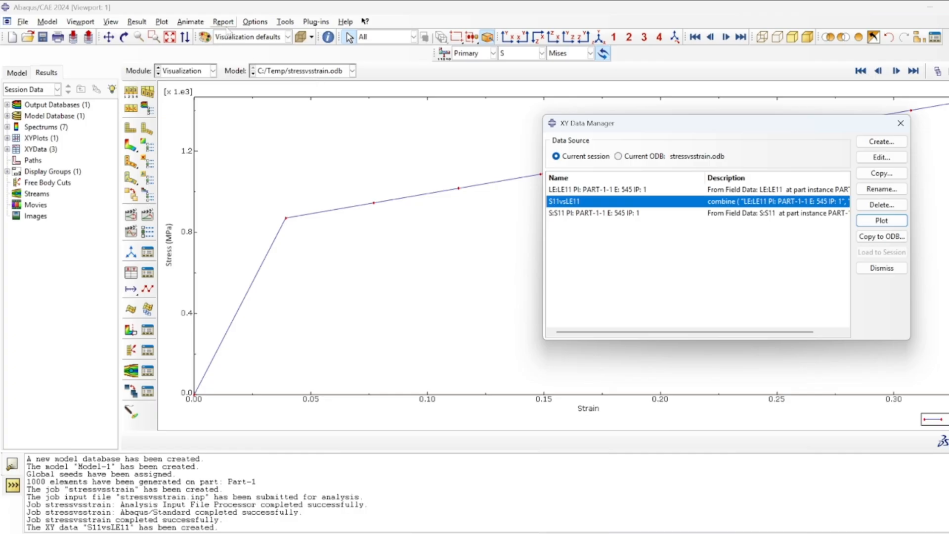
Step: Set up an XY report of the S11vsLE11 data to C:/Temp/S11vsLE11.dat with appending to the file turned off
left_click(224, 22)
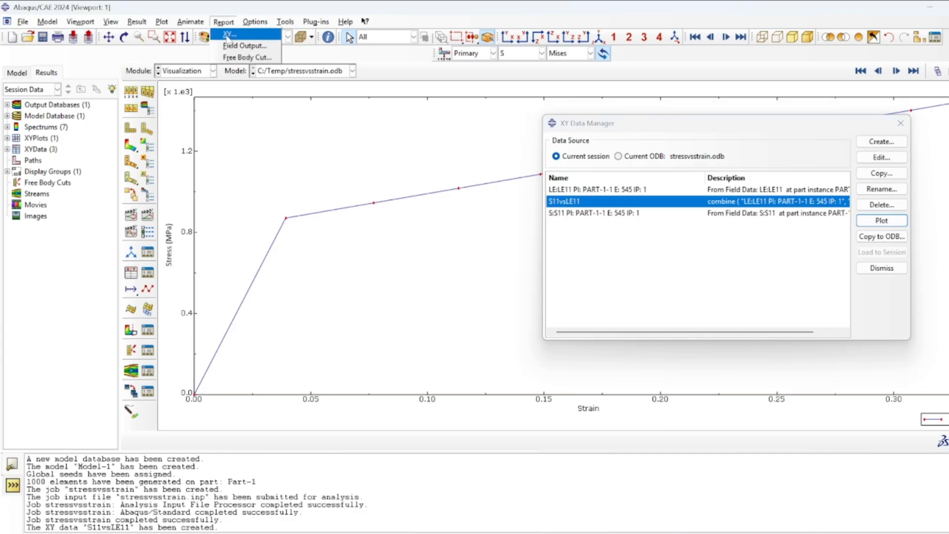
left_click(227, 34)
left_click(48, 169)
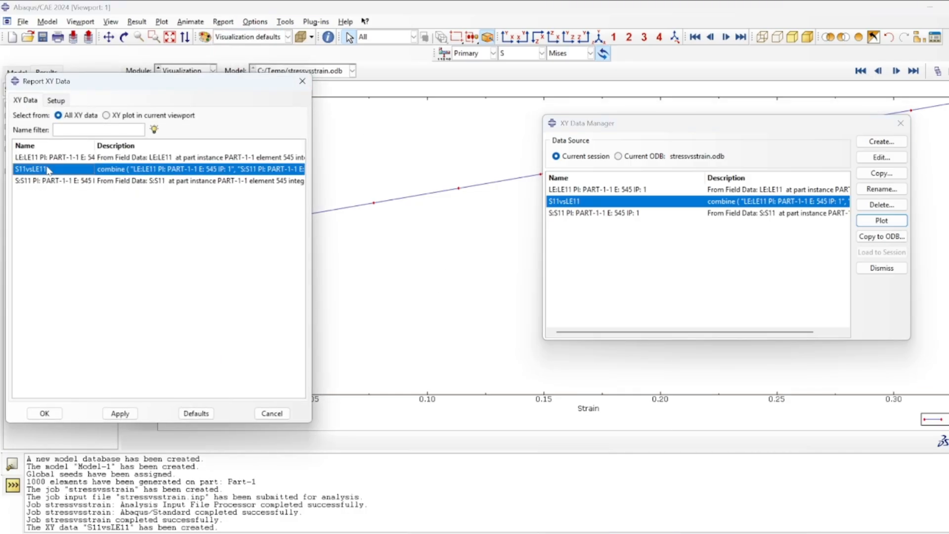
left_click(52, 101)
left_click_drag(76, 130, 42, 130)
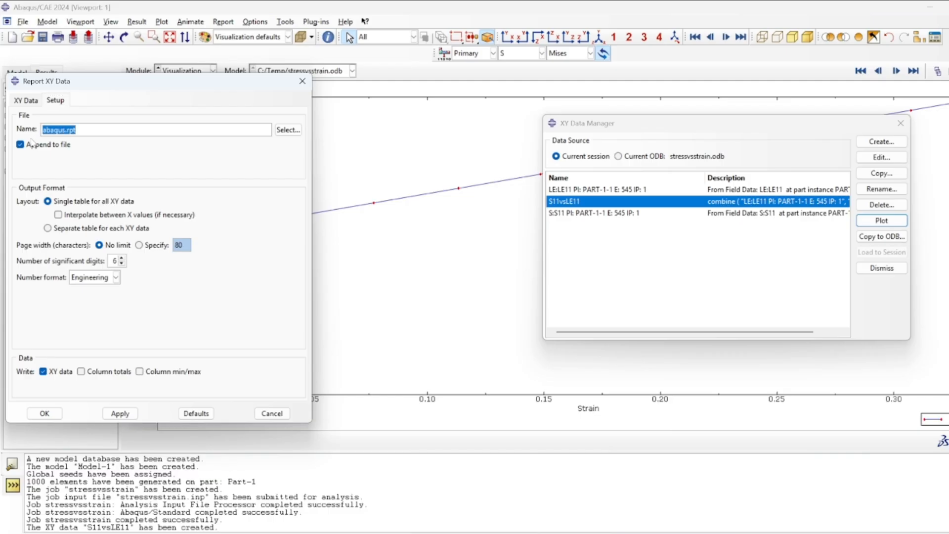
type("S11vsLE11.dat")
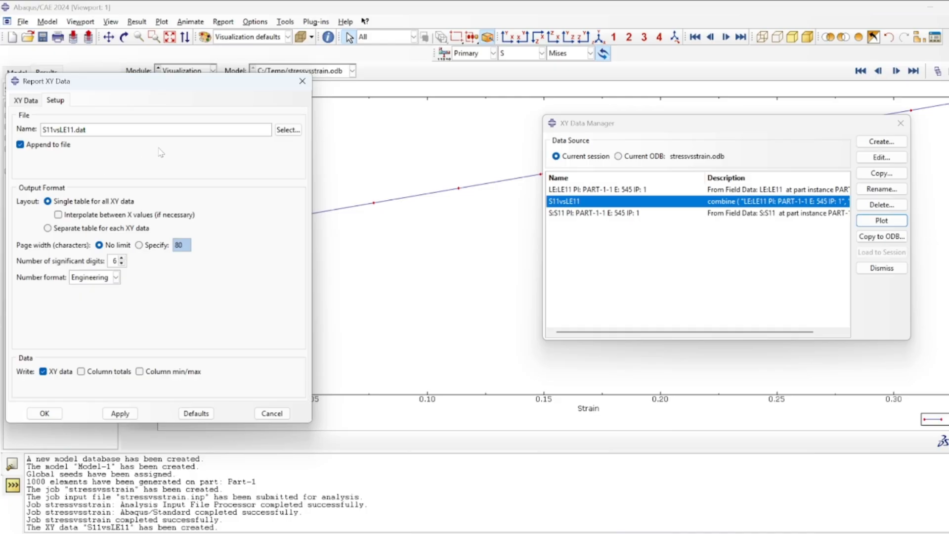
left_click(20, 144)
left_click(288, 130)
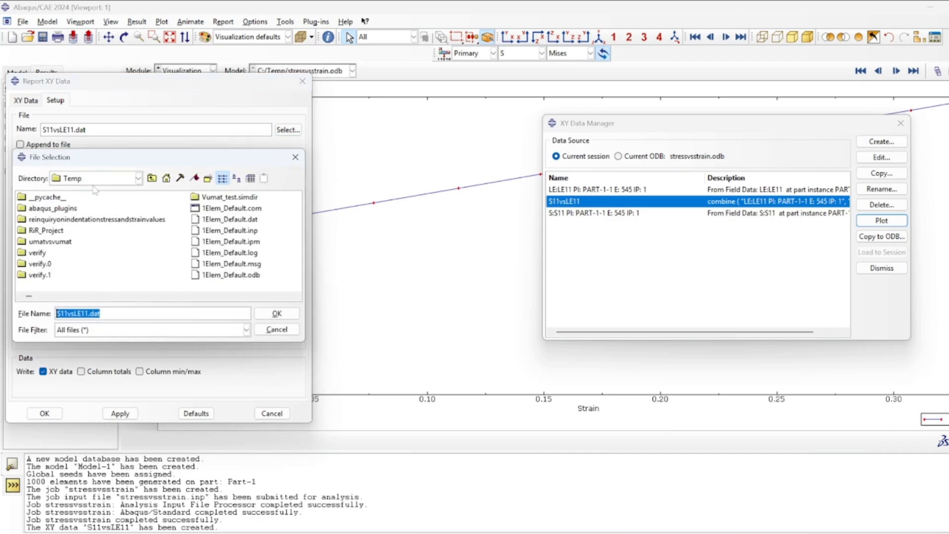
left_click(277, 313)
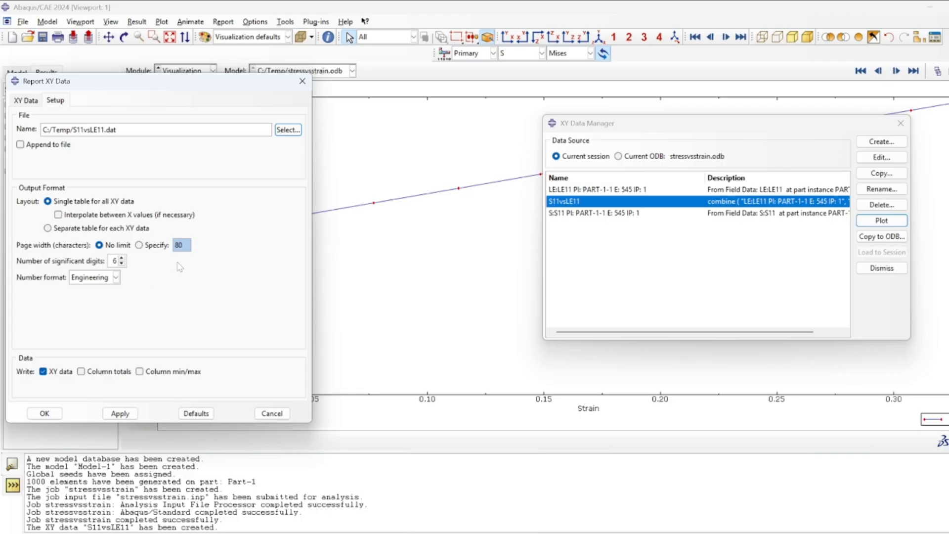
Step: Keep 6 significant digits and the Engineering number format, and write the XY report to file
left_click(121, 258)
left_click(121, 264)
left_click(121, 264)
left_click(122, 264)
left_click(116, 277)
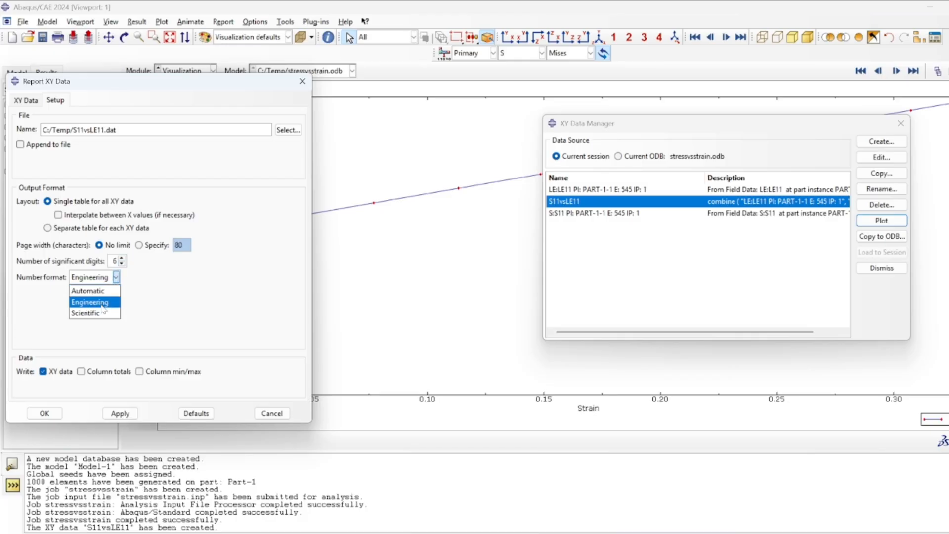
left_click(103, 307)
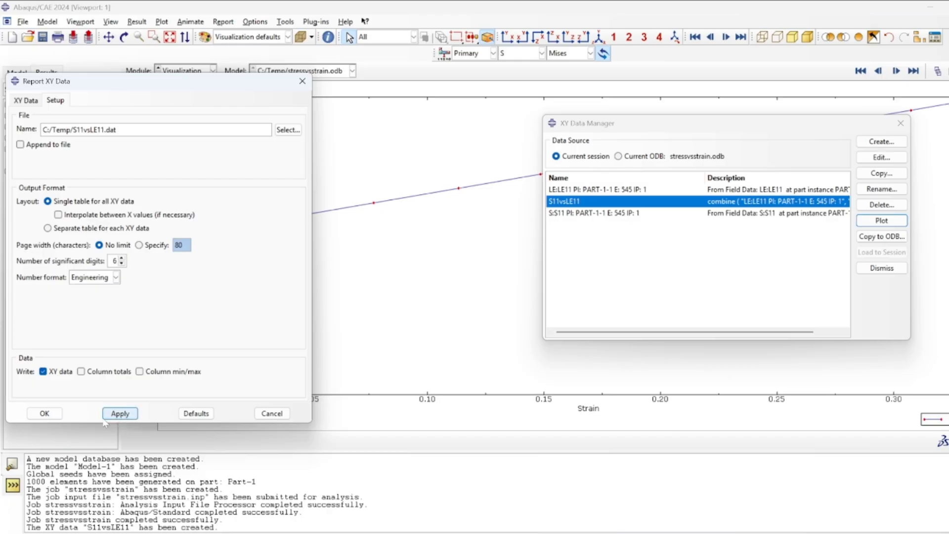
left_click(45, 413)
Step: Highlight the report's file path in the message area and bring up S11vsLE11.dat in Notepad++ over the plot to examine the exported data
left_click_drag(197, 527, 26, 527)
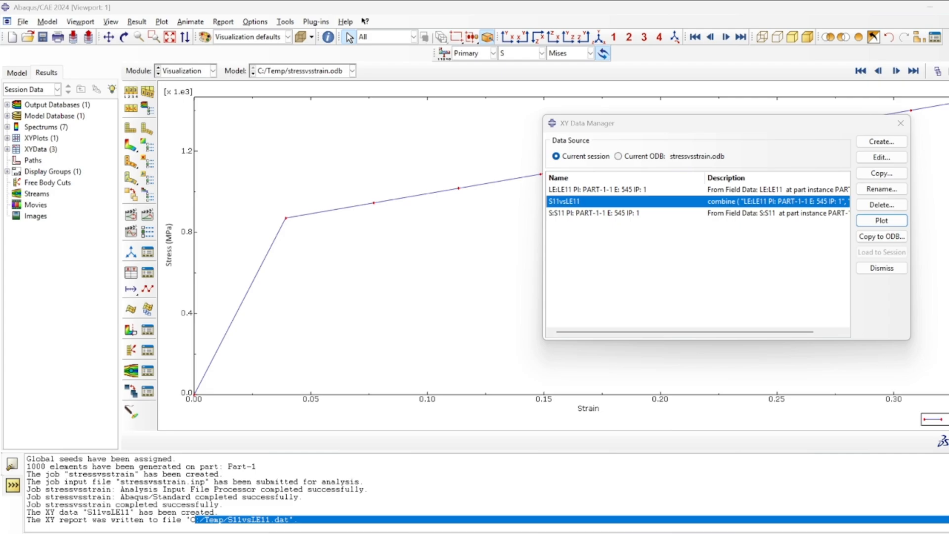
left_click_drag(948, 81, 595, 80)
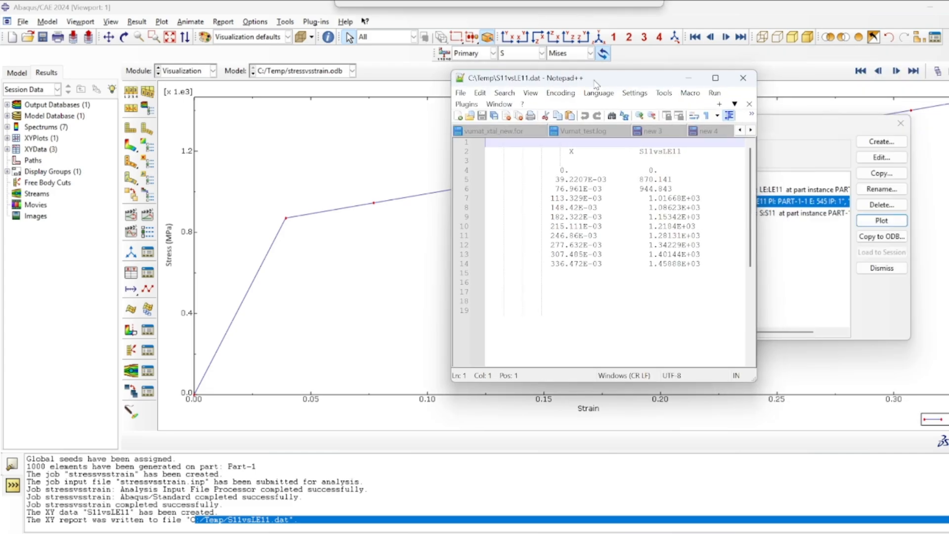